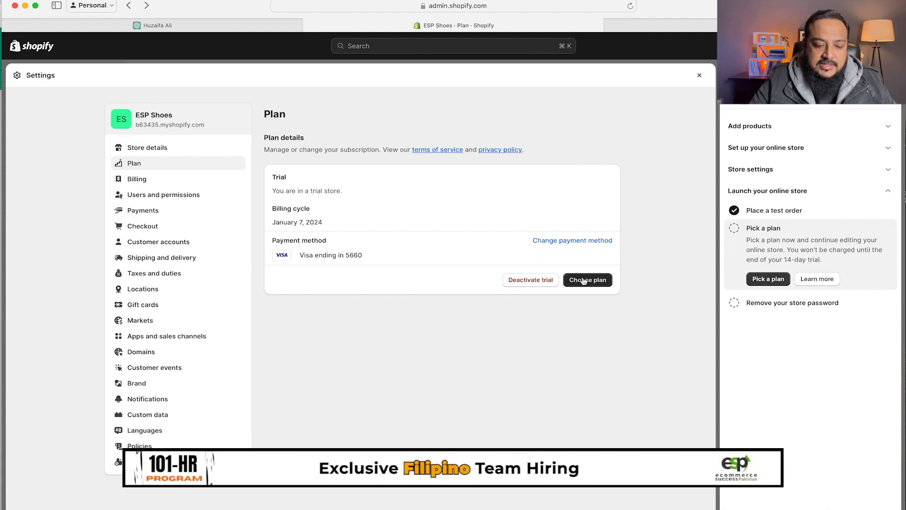
- From the trial store's Plan settings, open the Select a plan page
click(584, 281)
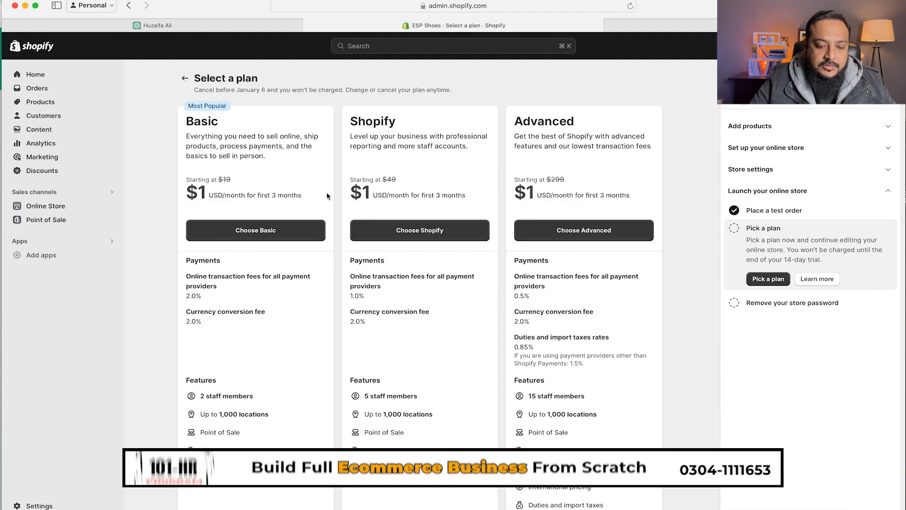
- Compare plans, noting Basic's $1 for the first 3 months instead of $19, and choose Basic
drag(190, 189, 218, 176)
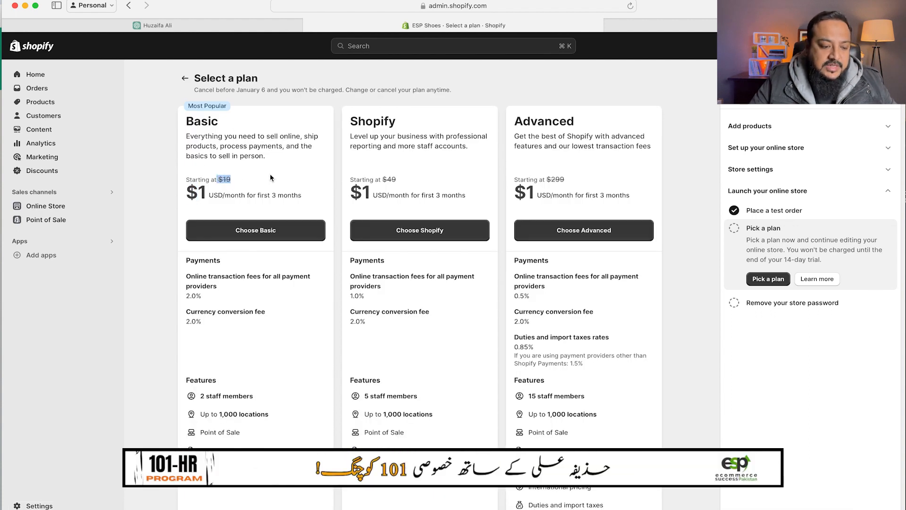
drag(198, 191, 204, 193)
drag(284, 195, 258, 194)
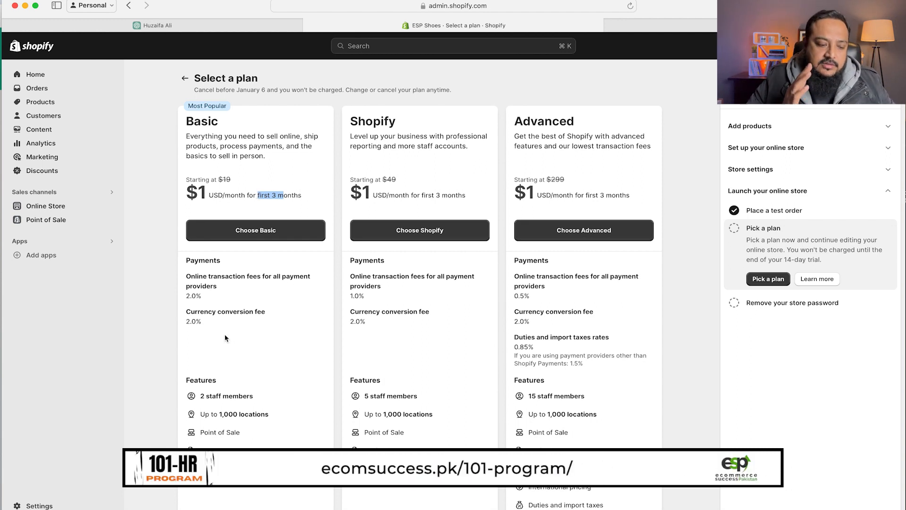
scroll(226, 340, down, 2)
scroll(194, 298, down, 2)
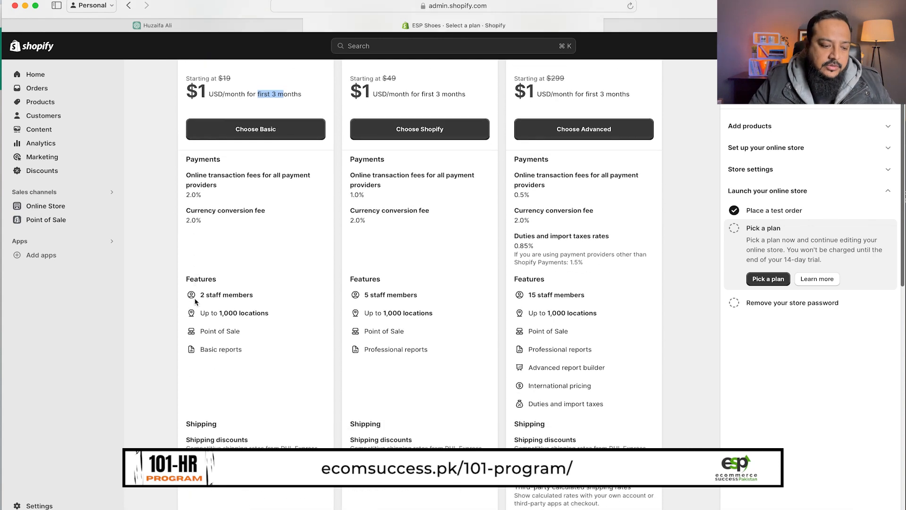
scroll(194, 298, up, 3)
scroll(243, 344, down, 2)
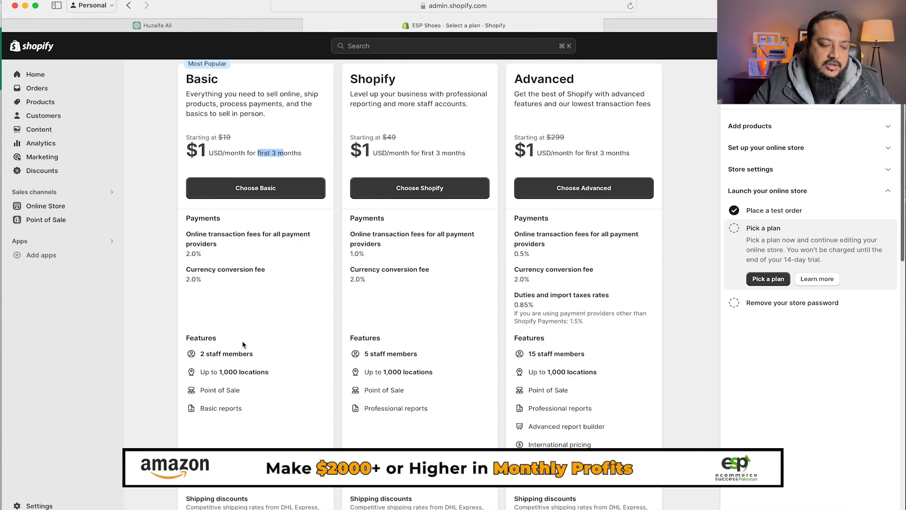
scroll(277, 319, up, 2)
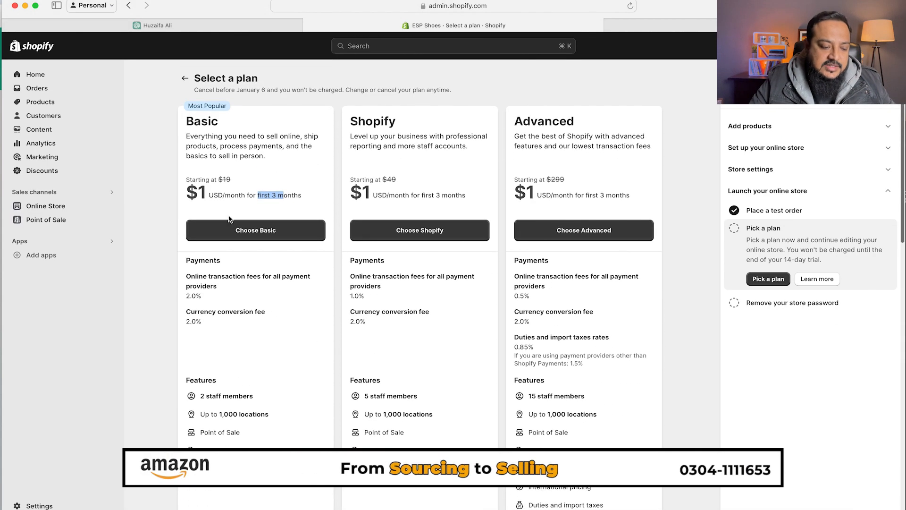
click(253, 229)
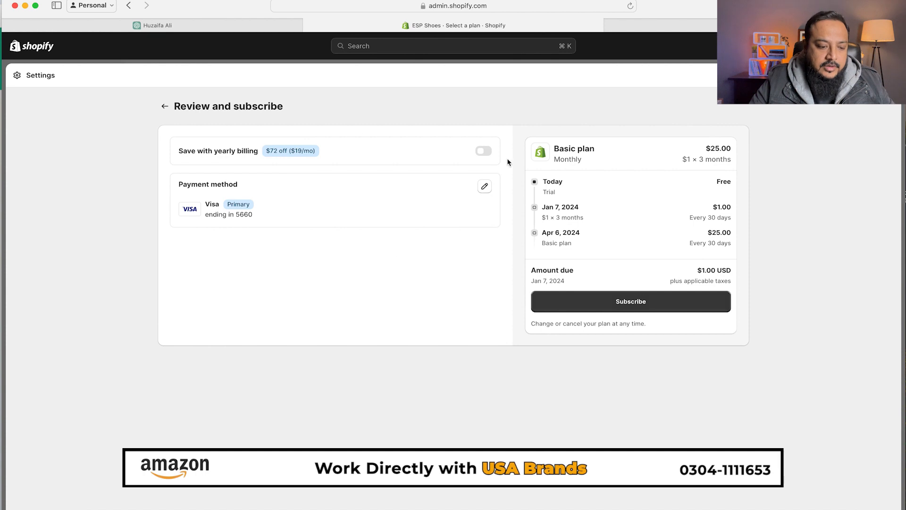
- Subscribe to the Basic plan at $1 for 3 months, then $25.00 monthly
click(607, 303)
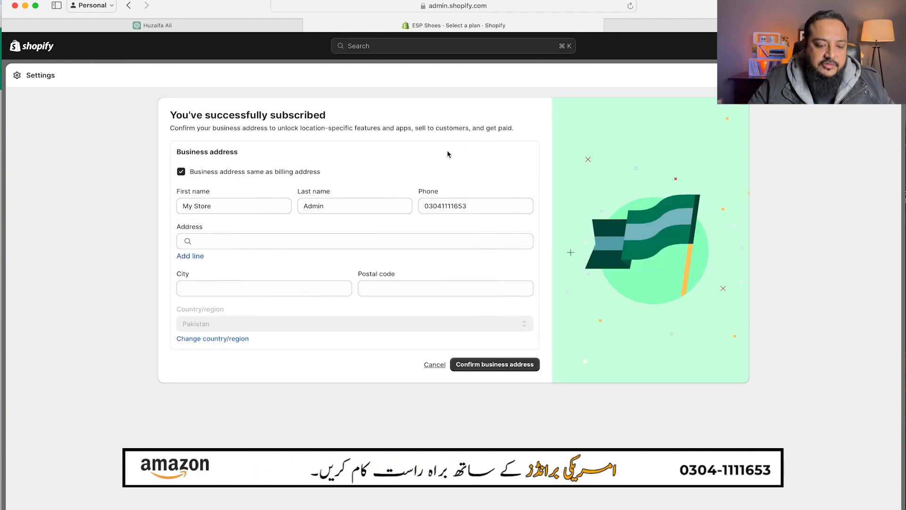
- Replace the owner's first and last name in the business address form
drag(185, 117, 250, 117)
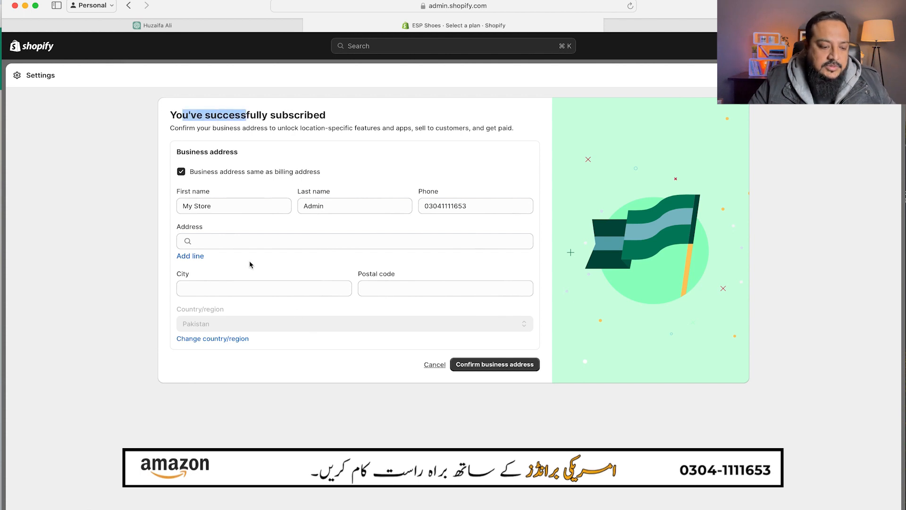
drag(219, 206, 175, 205)
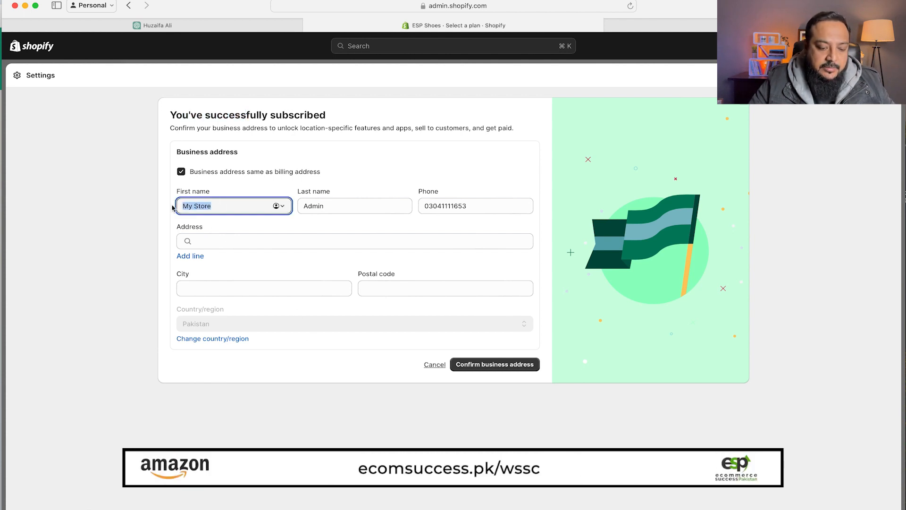
key(Tab)
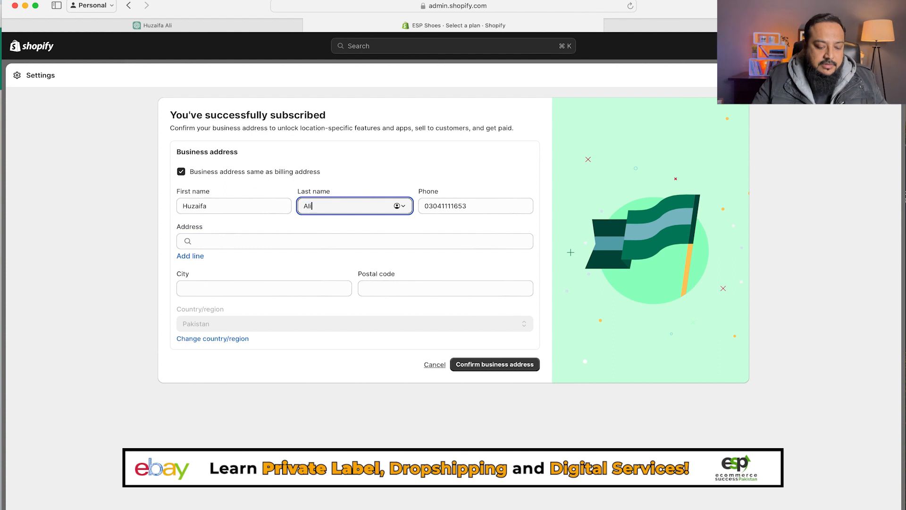
key(Tab)
click(311, 458)
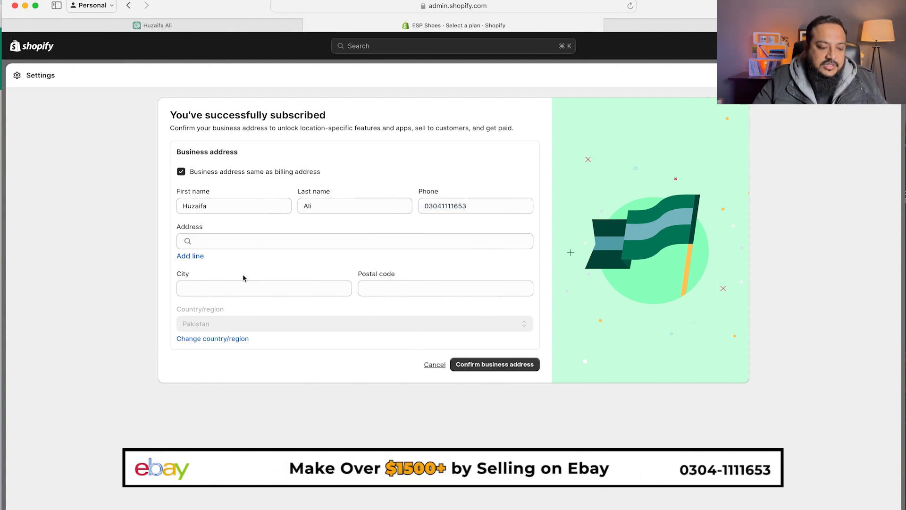
- Enter the street address from the suggestions plus city and postal code, then confirm the business address
click(239, 286)
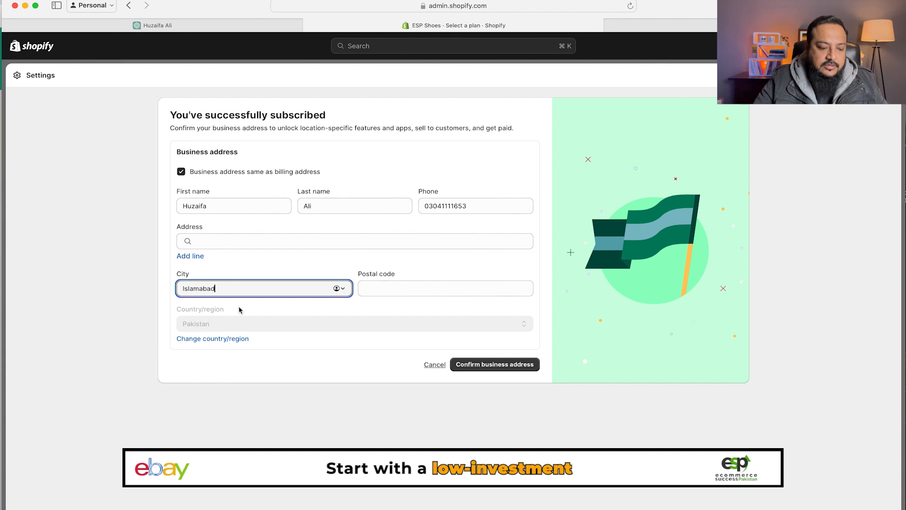
click(486, 365)
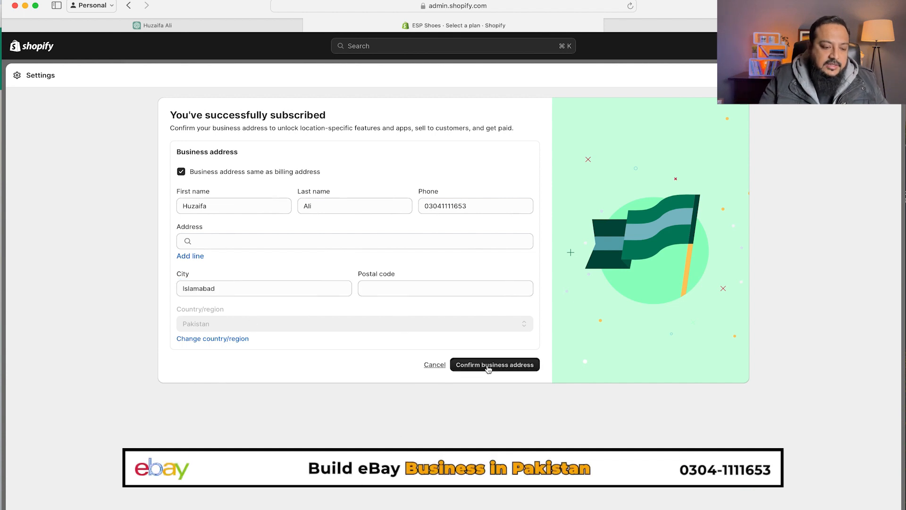
click(225, 297)
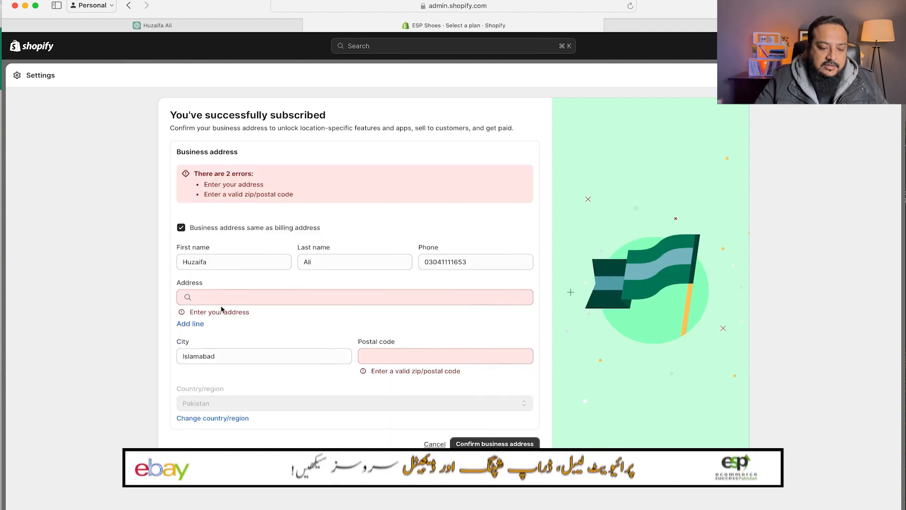
text(DHA 2 I)
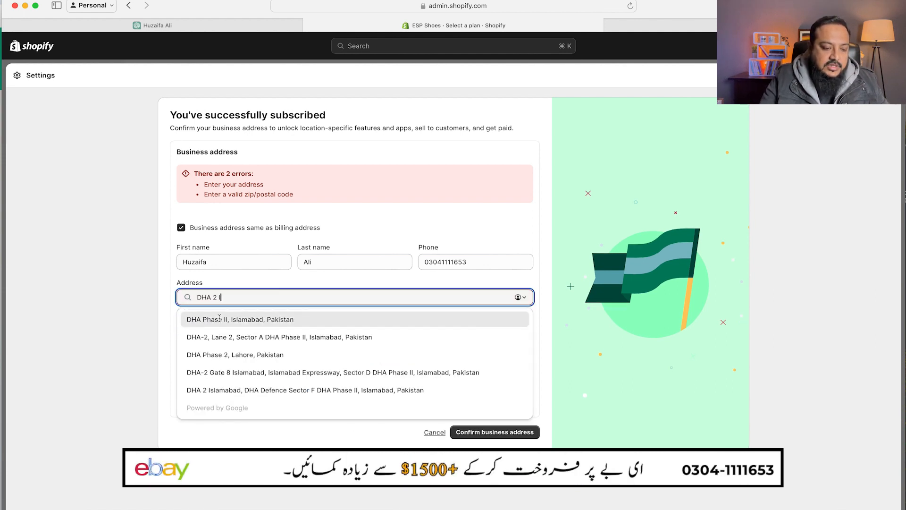
click(219, 320)
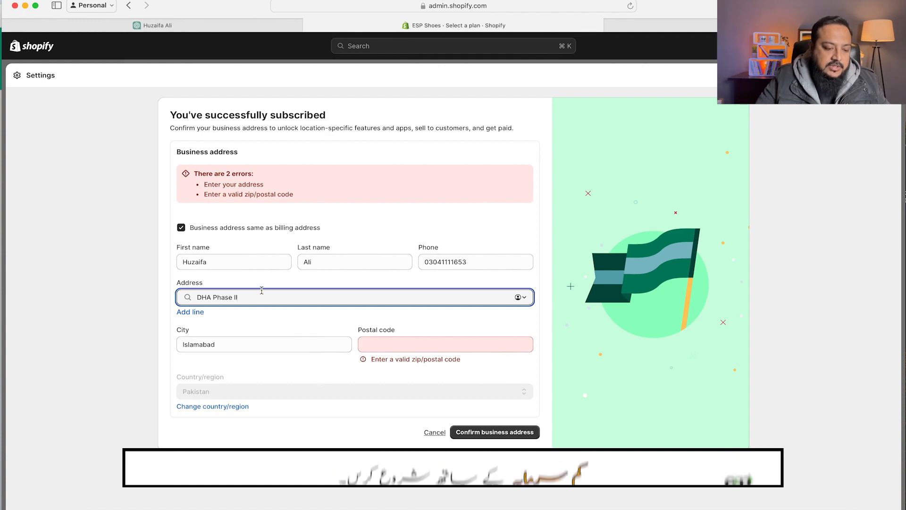
click(404, 349)
text(00000)
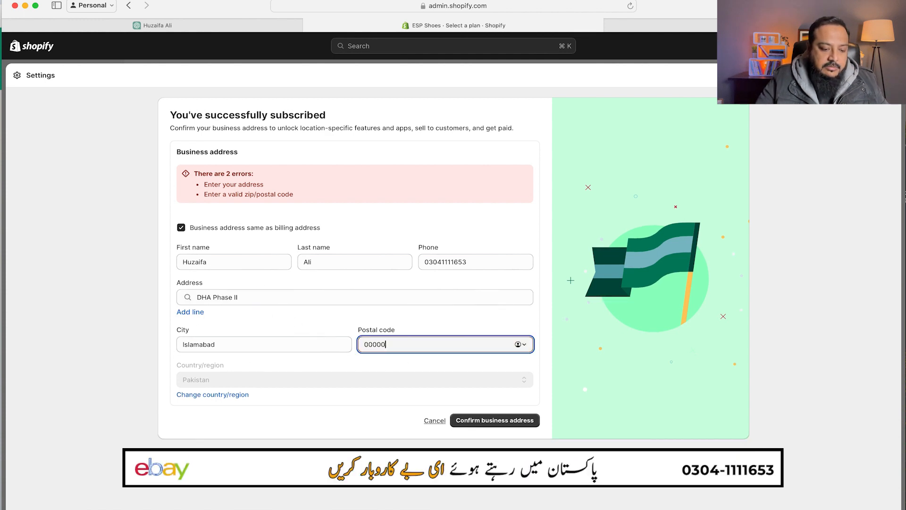
click(497, 421)
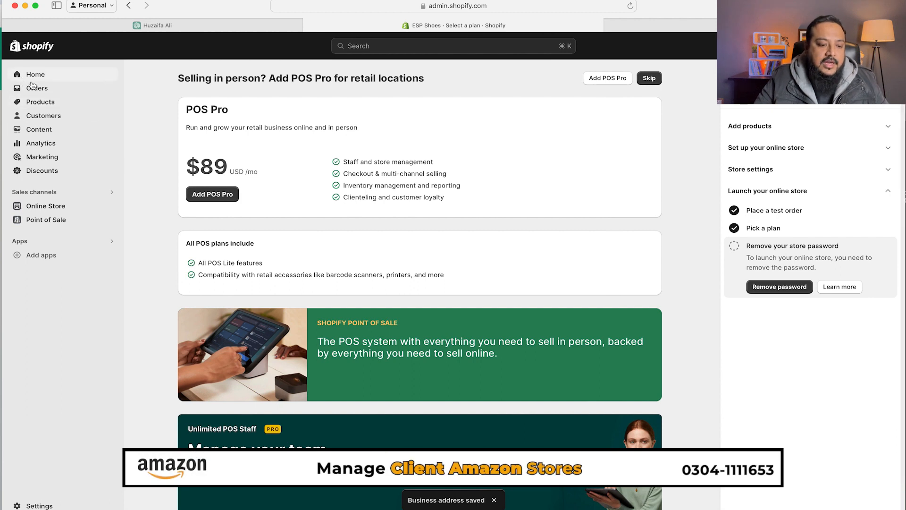
- Retry checkout on the storefront, then go to the admin's online store password settings
click(682, 29)
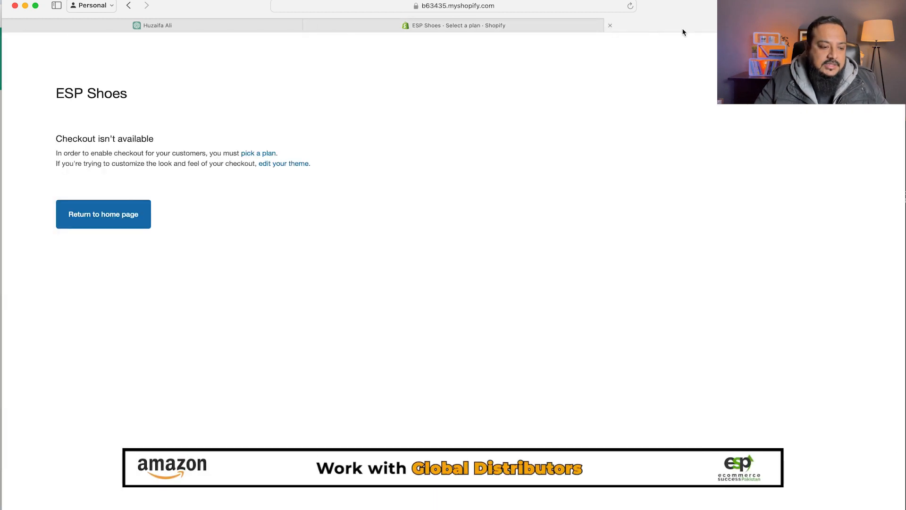
click(129, 6)
click(633, 240)
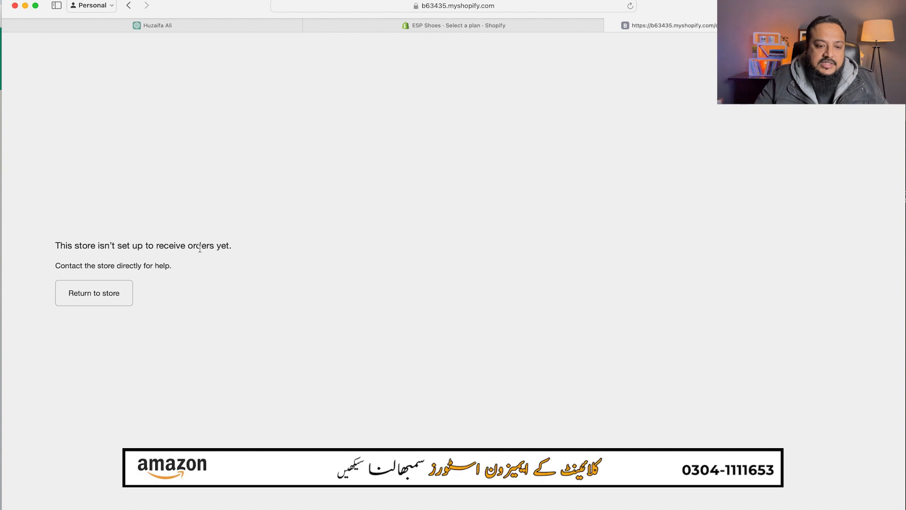
click(449, 26)
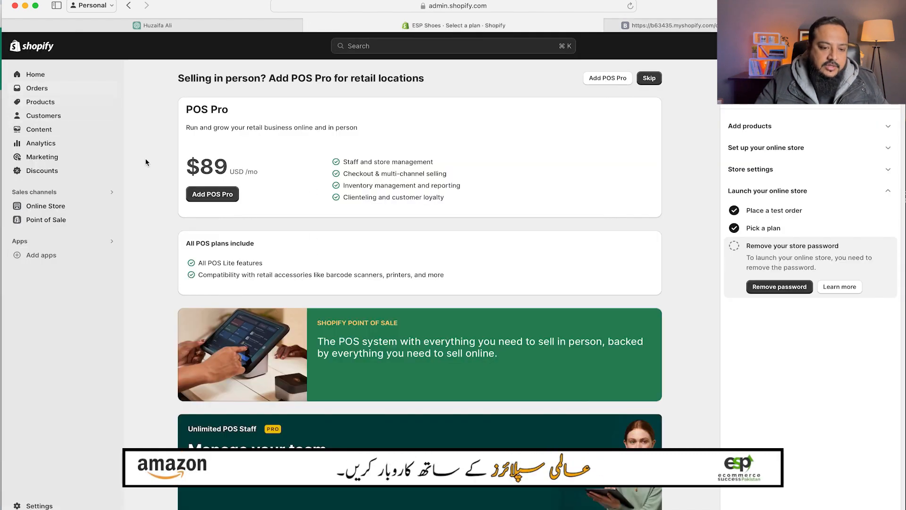
click(45, 206)
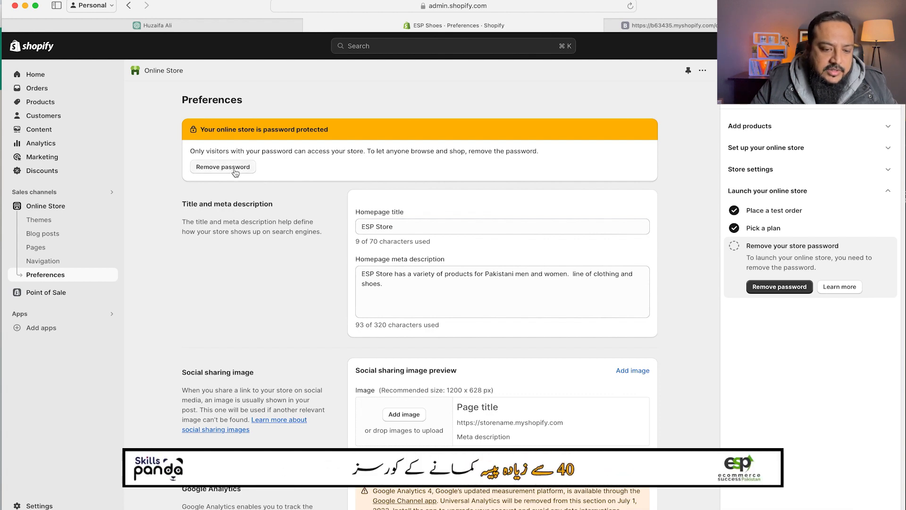
- Turn off store password protection, save, and view the live store in a new tab
scroll(298, 288, down, 2)
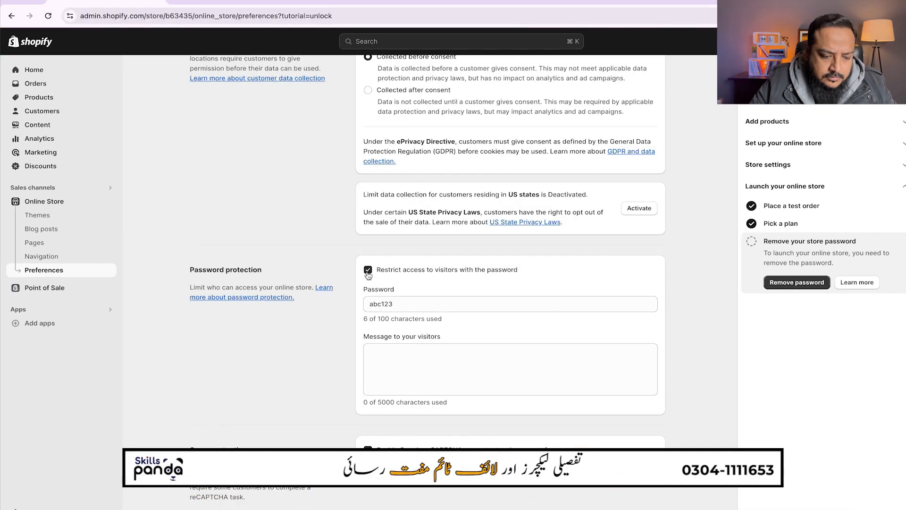
click(368, 271)
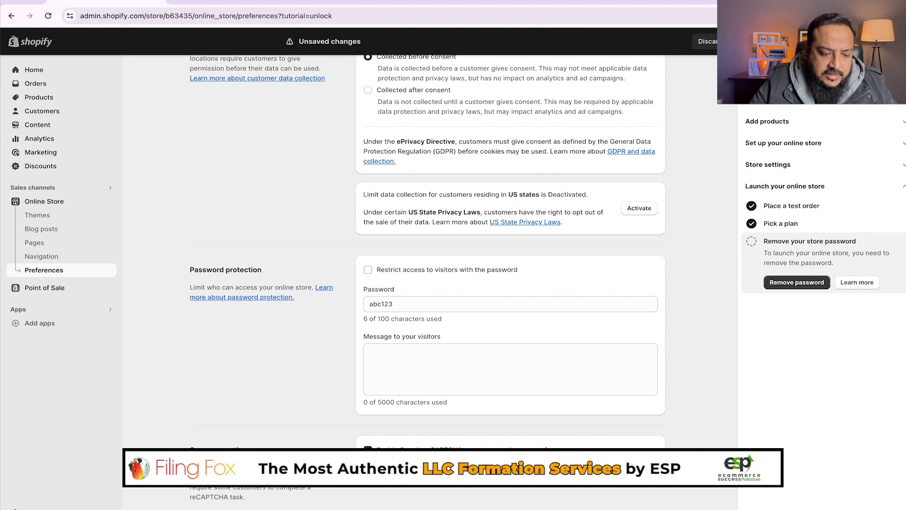
click(745, 42)
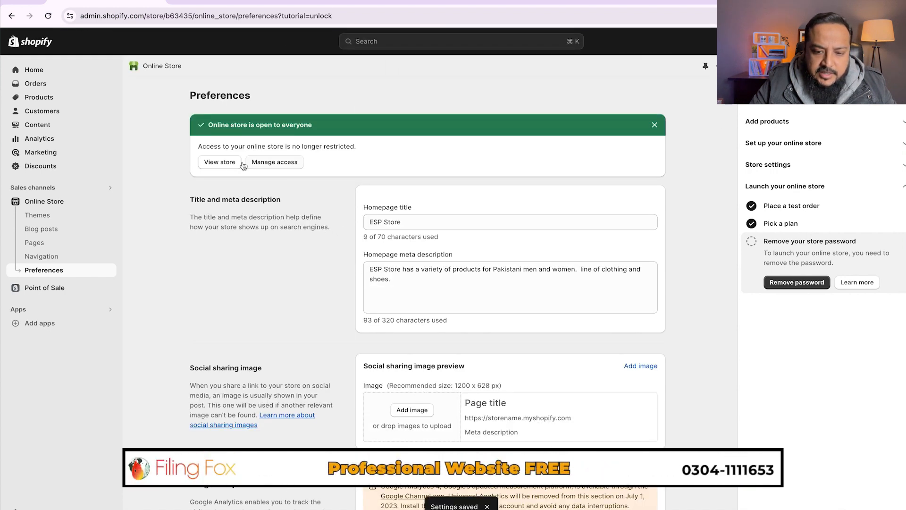
click(222, 164)
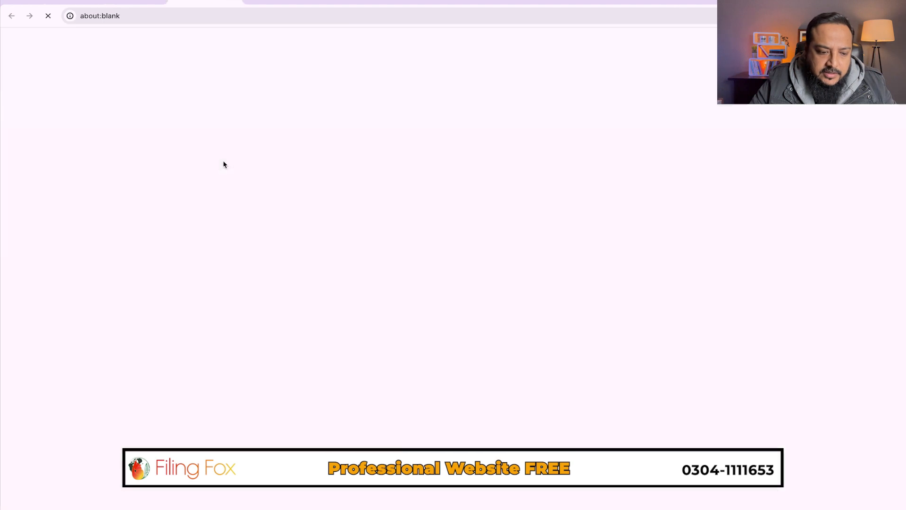
- Open the mesh sneakers product and keep free Standard shipping instead of paid express
scroll(343, 224, down, 3)
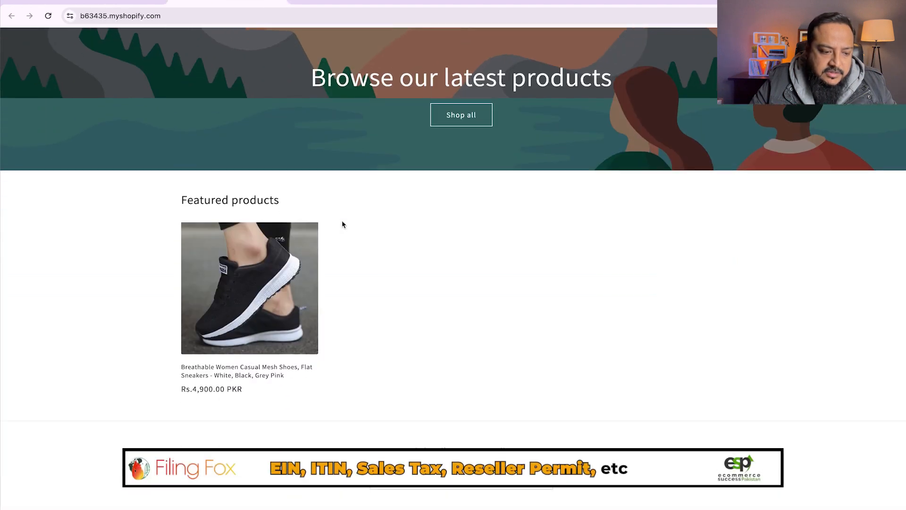
click(269, 300)
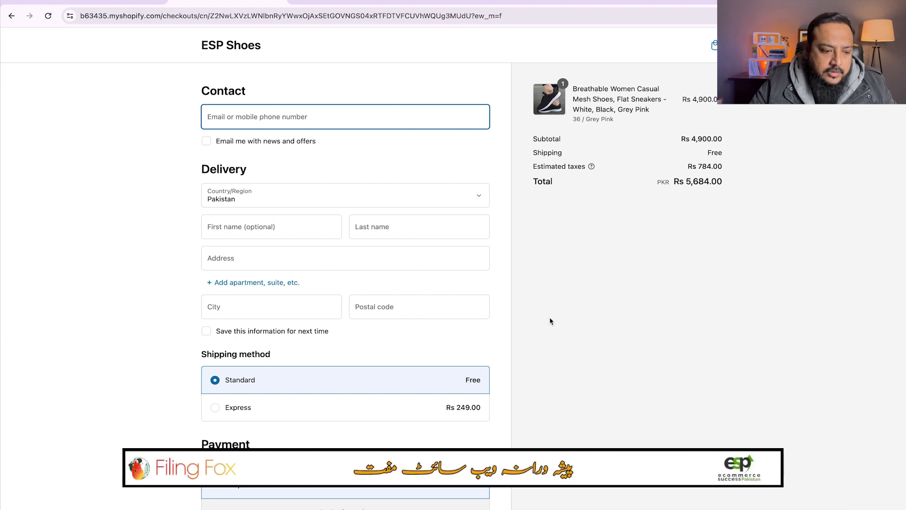
scroll(549, 316, down, 1)
click(219, 368)
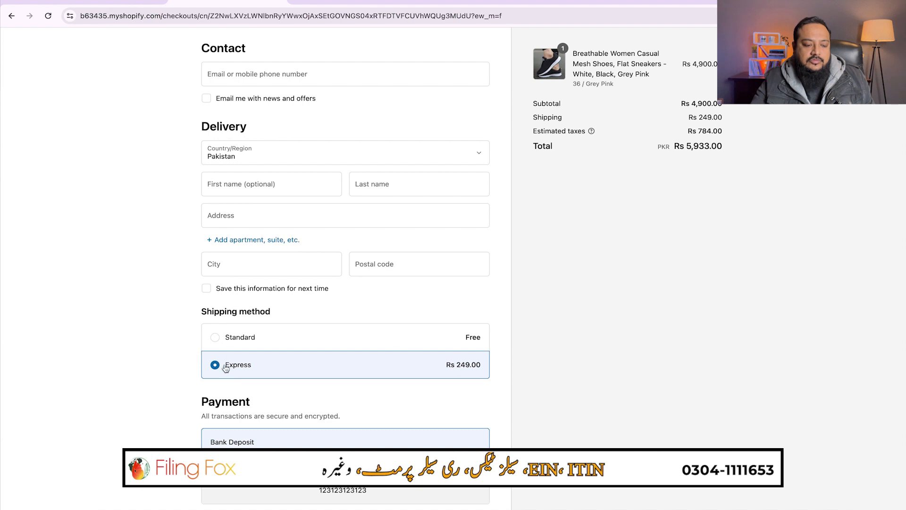
click(220, 341)
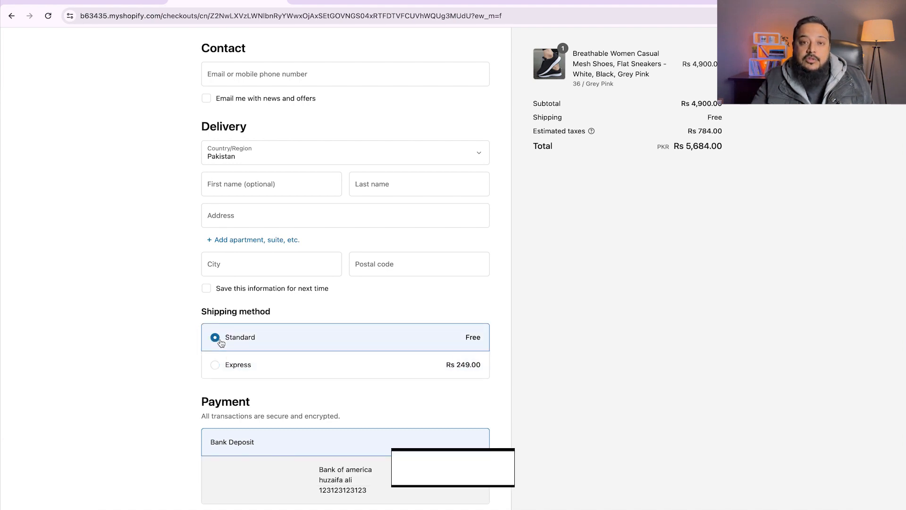
scroll(429, 297, up, 1)
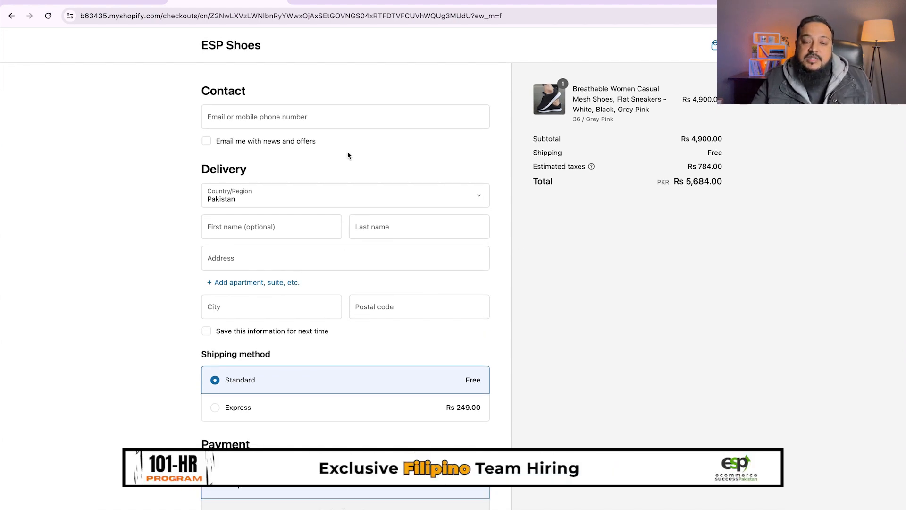
- Review the Bank Deposit payment details on the checkout page
click(274, 234)
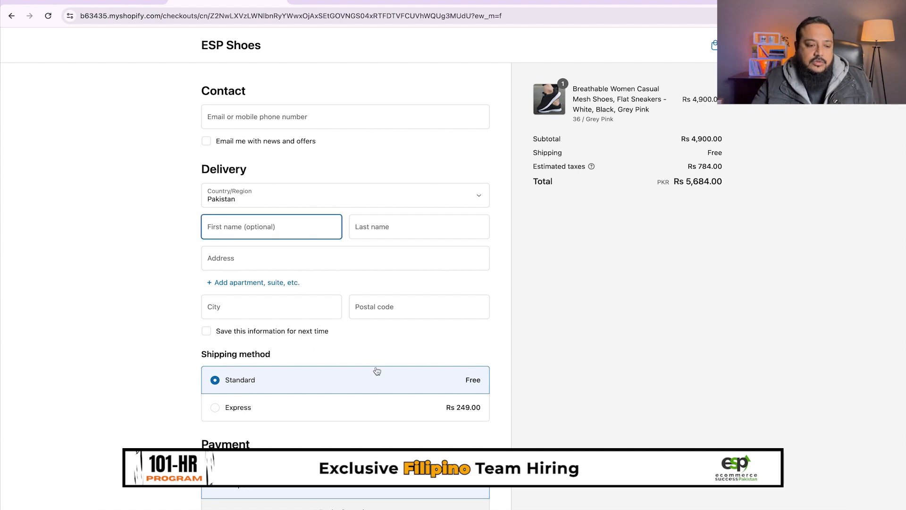
scroll(376, 370, down, 5)
drag(310, 309, 374, 334)
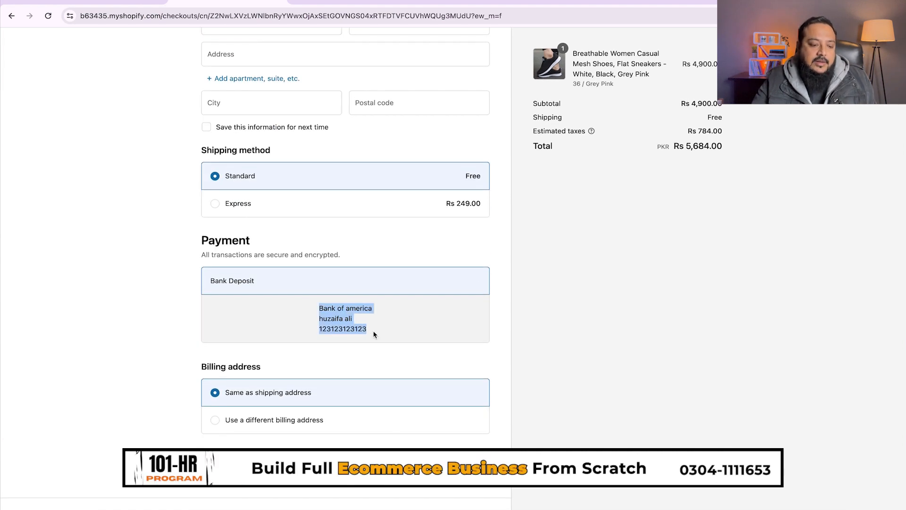
click(374, 333)
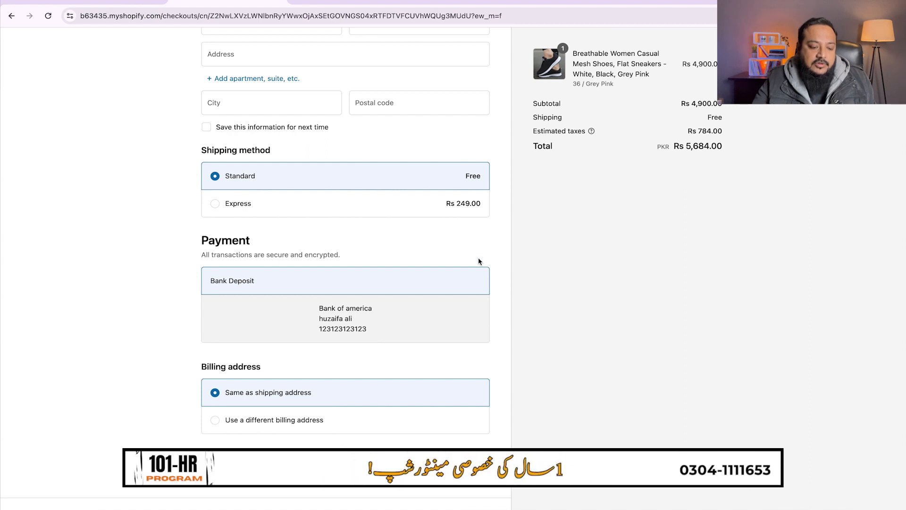
scroll(261, 233, up, 5)
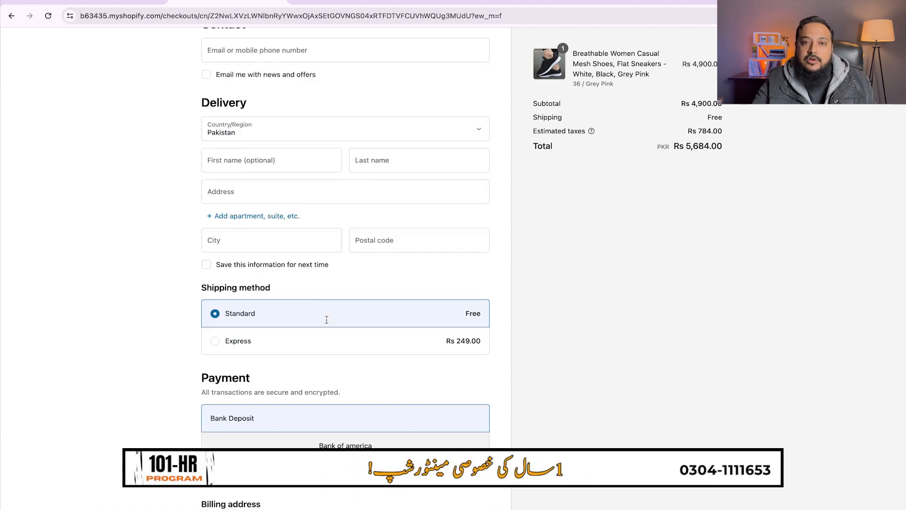
- Fill in the customer's e-mail and first and last name
click(247, 112)
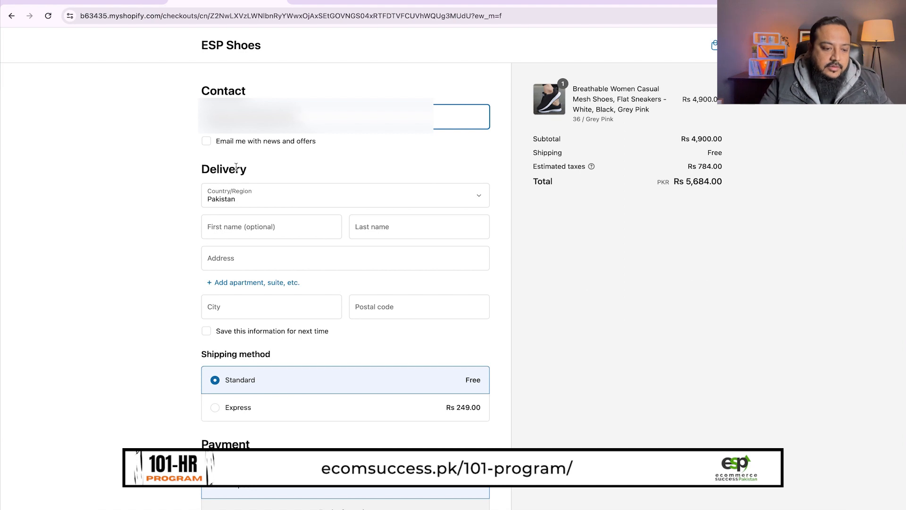
click(257, 224)
text(john)
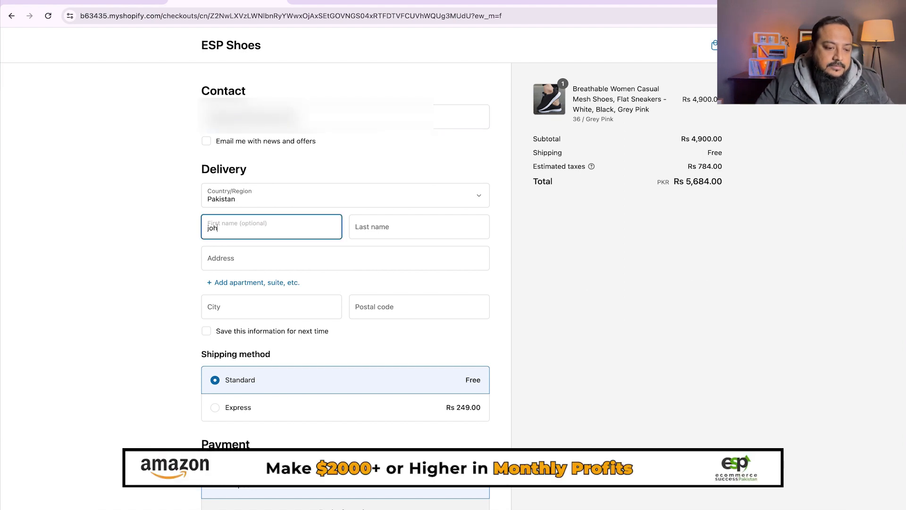
key(Tab)
text(smith)
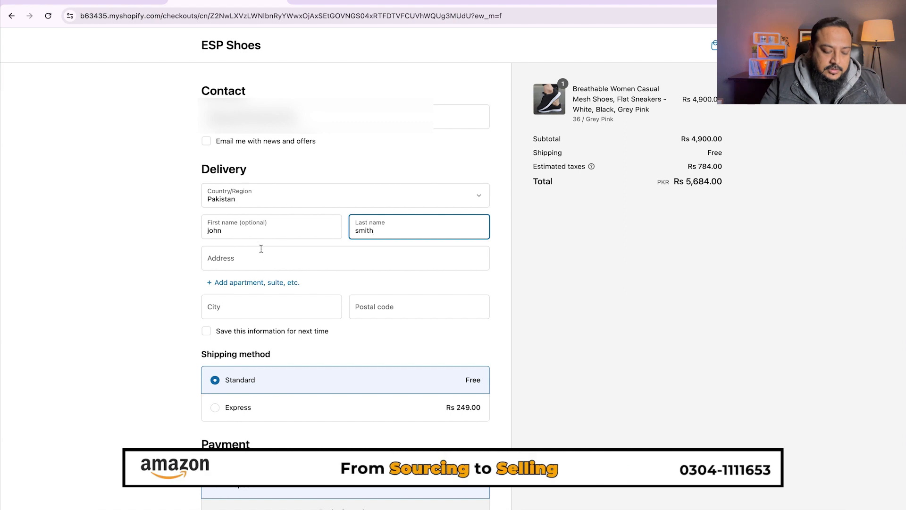
click(262, 245)
- Enter the delivery address, Islamabad as city, and postal code, then complete the order
click(253, 256)
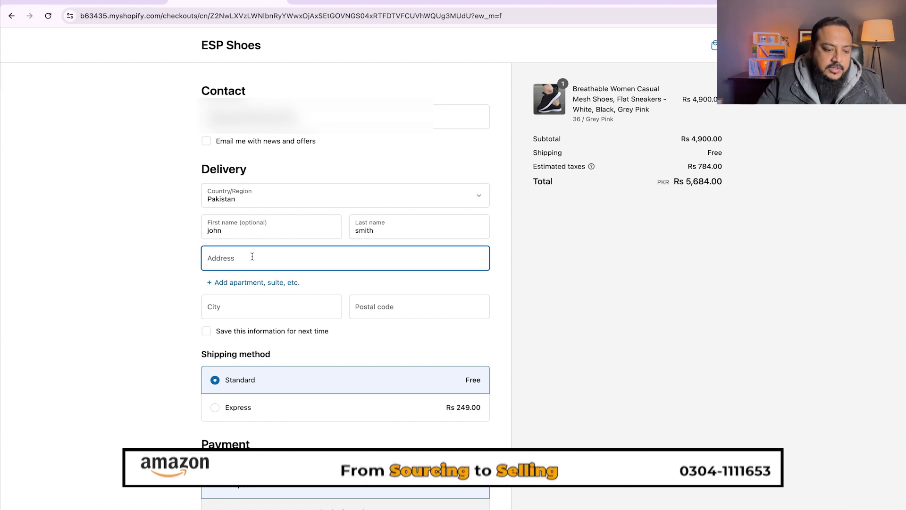
text(DHA 2 Islam)
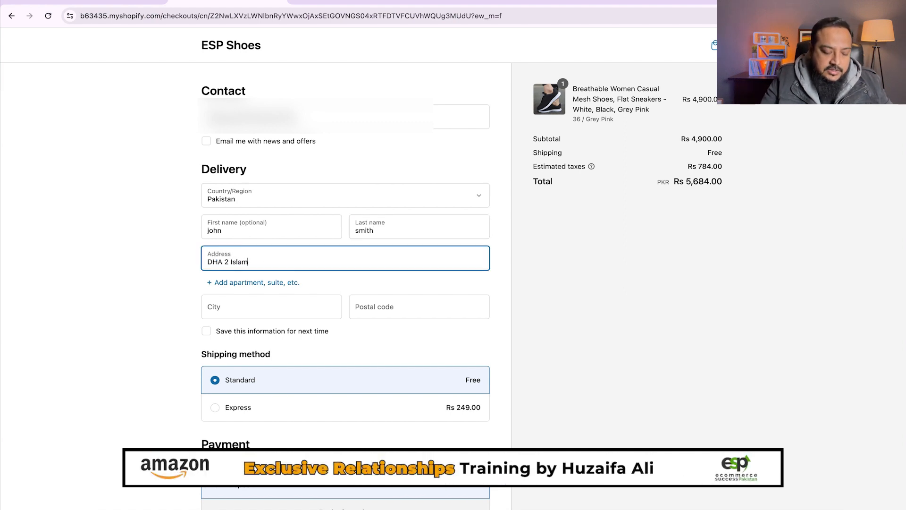
key(Tab)
key(Tab)
text(Isla)
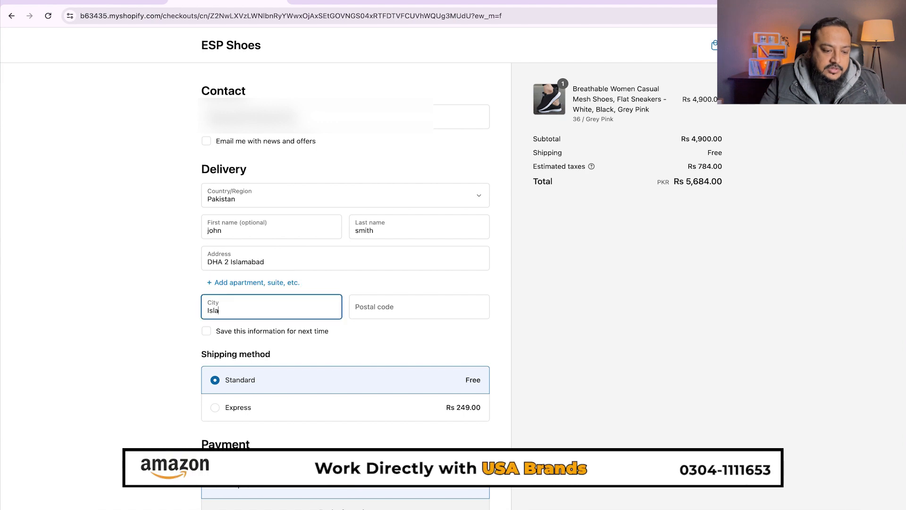
key(Tab)
text(00000)
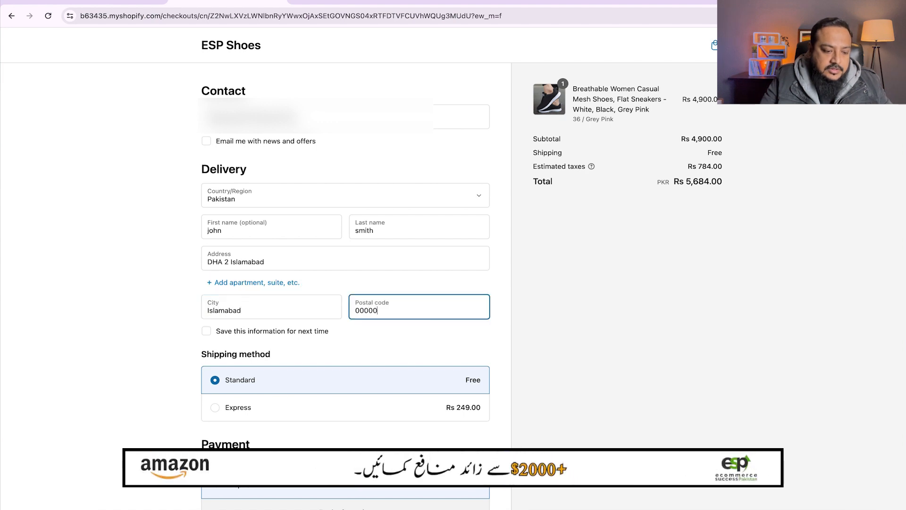
scroll(266, 333, down, 5)
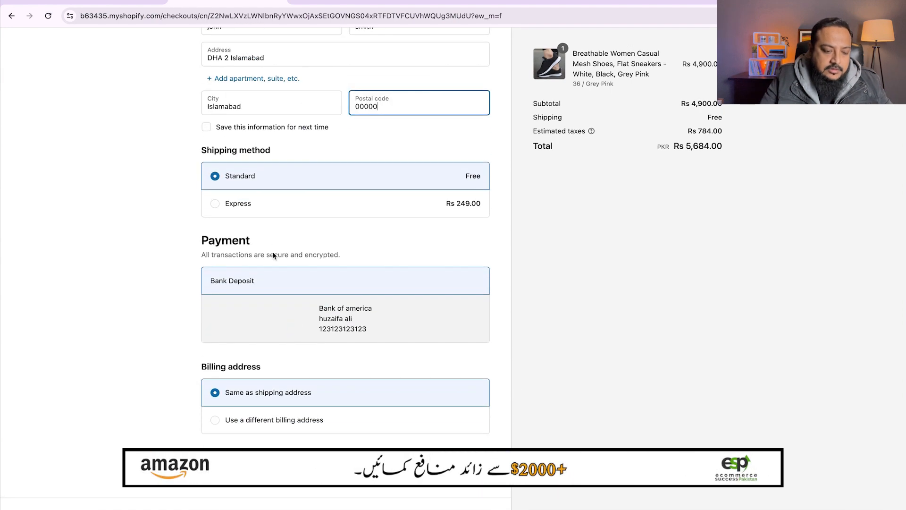
click(658, 419)
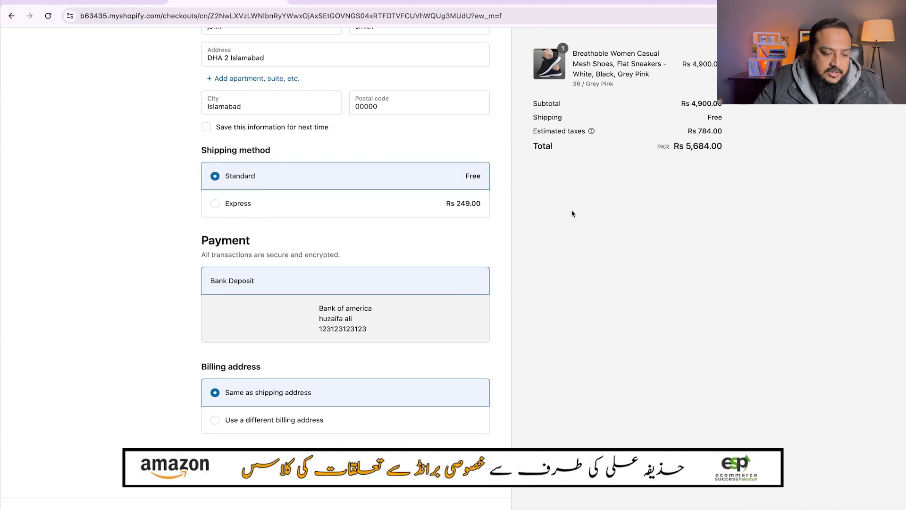
scroll(572, 213, up, 5)
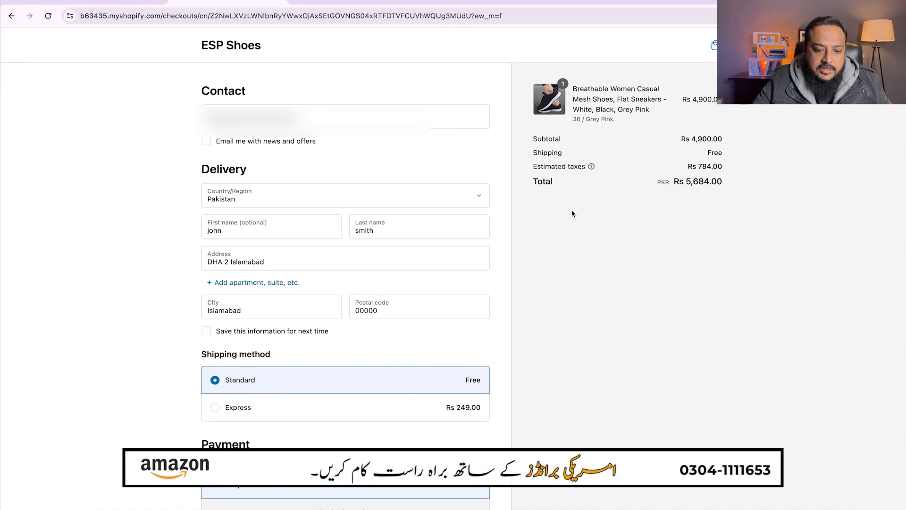
scroll(571, 213, down, 5)
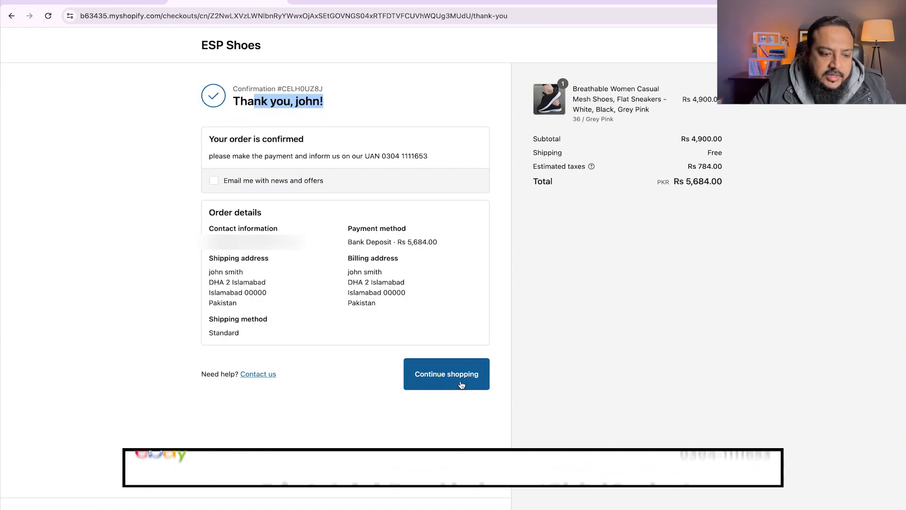
- In the admin Orders list, preview order #1001's item and open its details
click(91, 2)
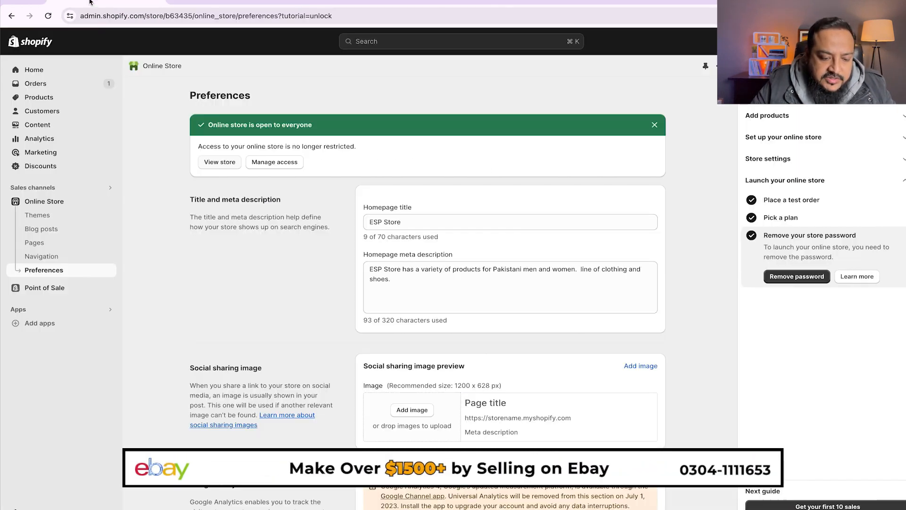
click(34, 84)
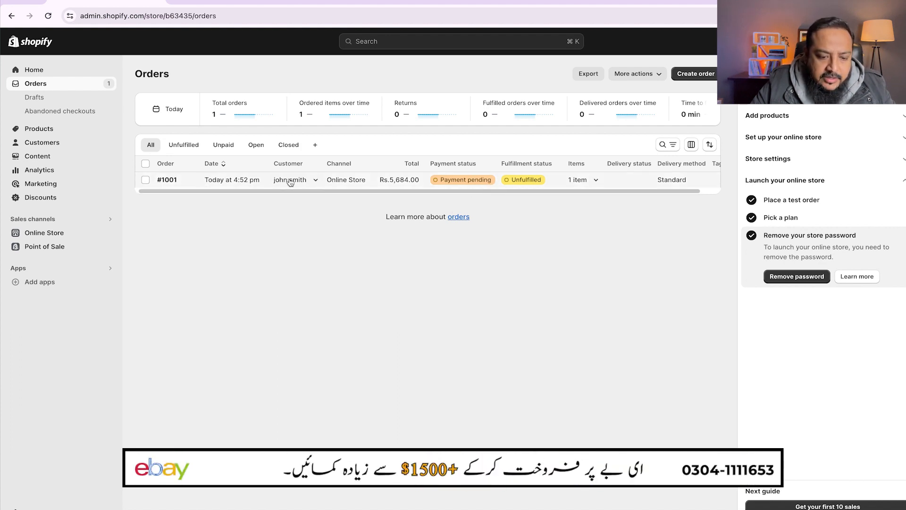
click(596, 180)
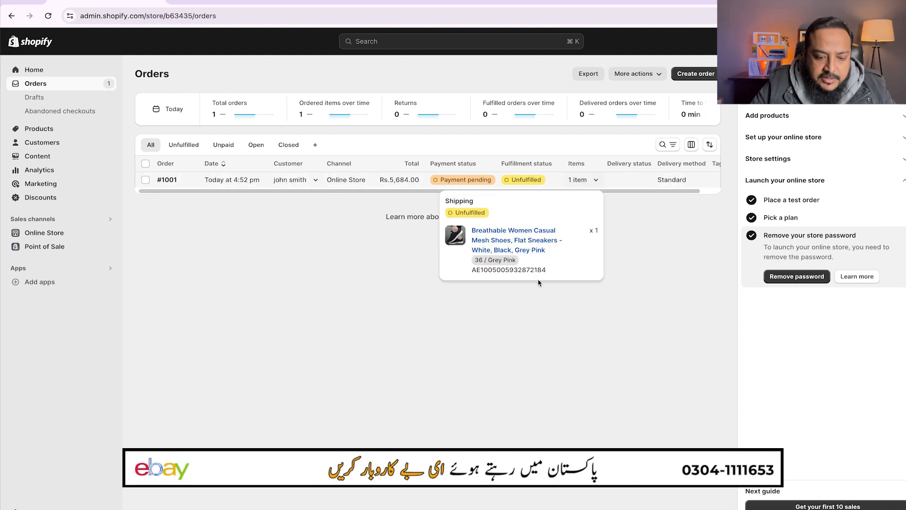
click(169, 180)
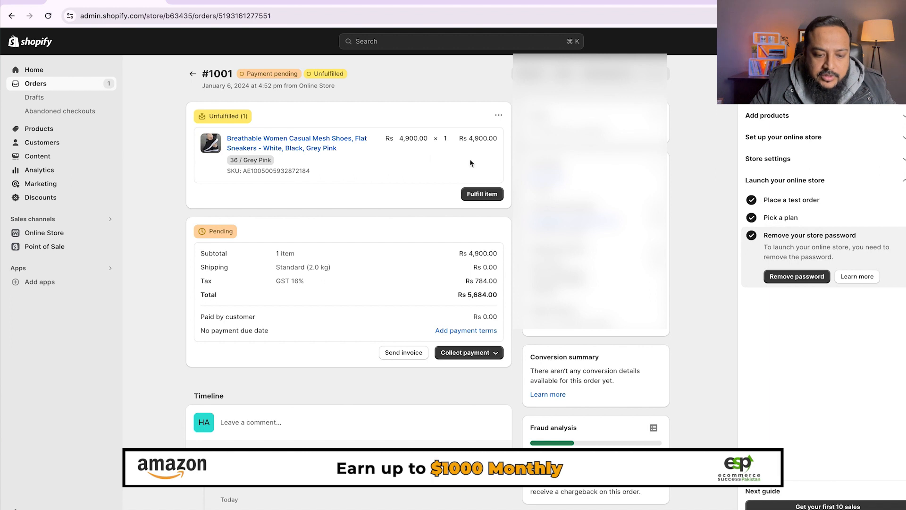
- Mark order #1001 as paid for Rs 5,684.00 and return to the orders list
scroll(506, 275, down, 2)
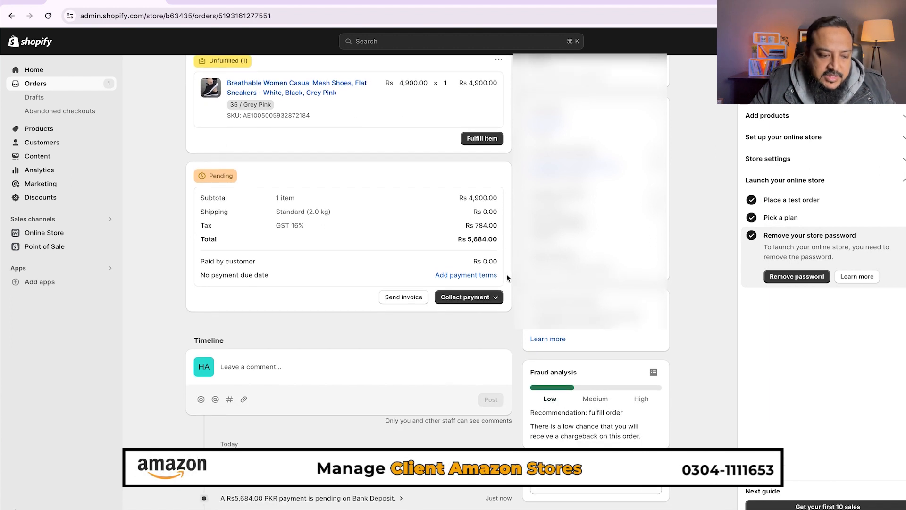
click(490, 296)
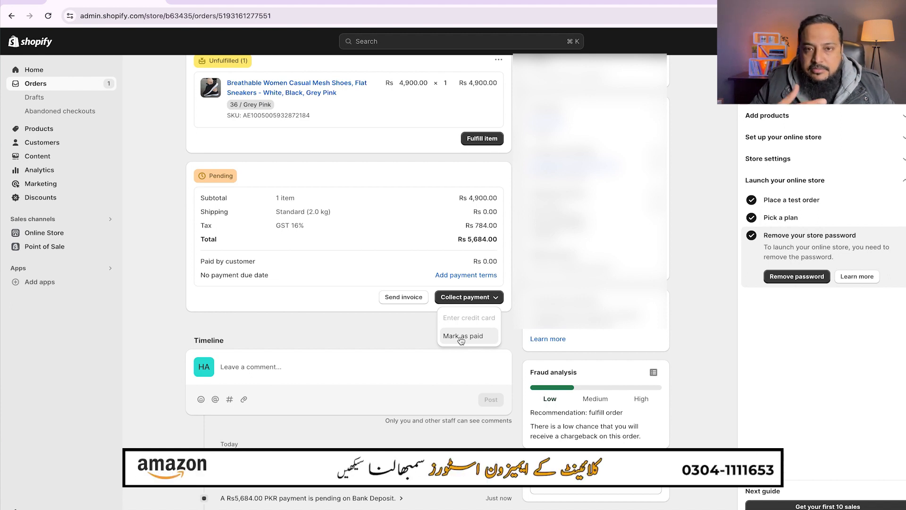
click(405, 326)
scroll(405, 326, down, 1)
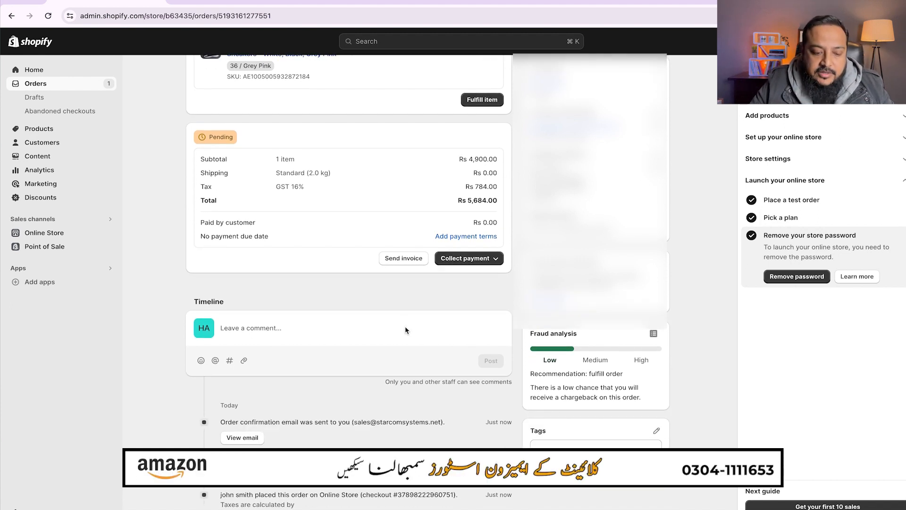
click(459, 260)
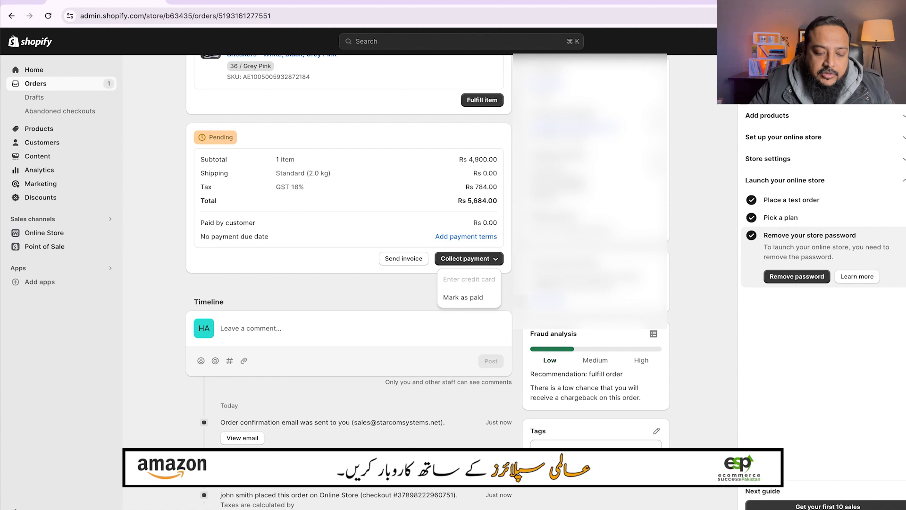
click(461, 298)
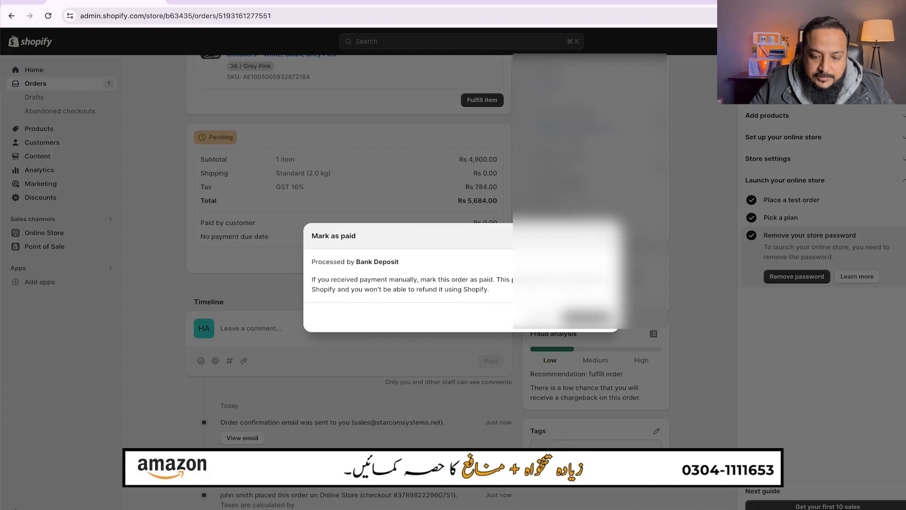
click(587, 317)
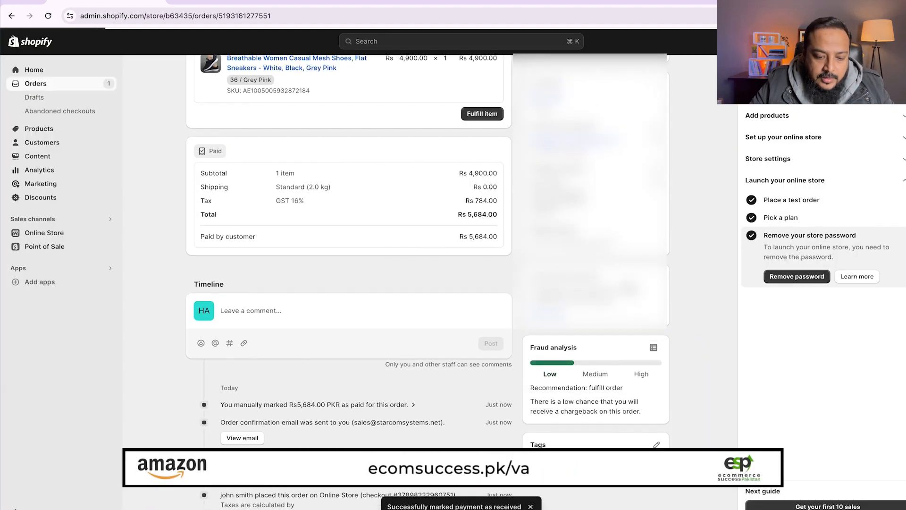
scroll(477, 280, up, 3)
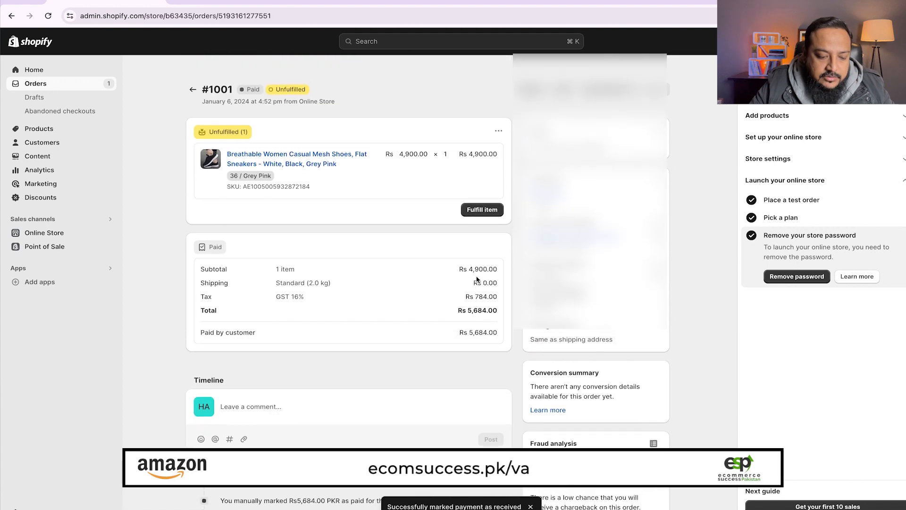
click(35, 84)
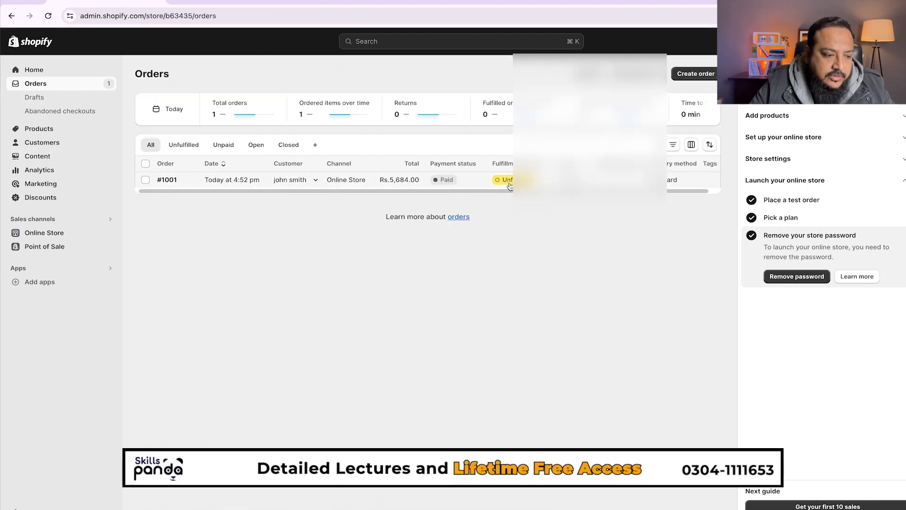
- Open order #1001, start fulfilling its item, and enter tracking number TCS123123
click(293, 180)
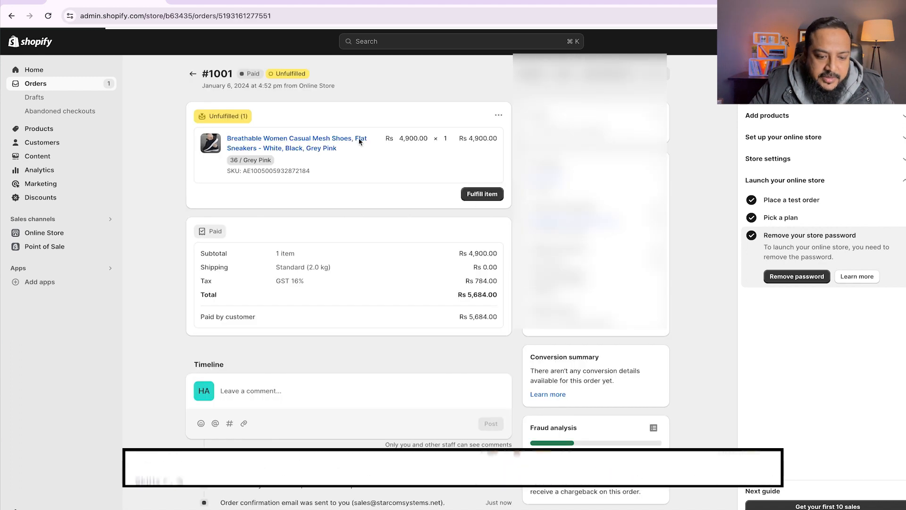
click(482, 194)
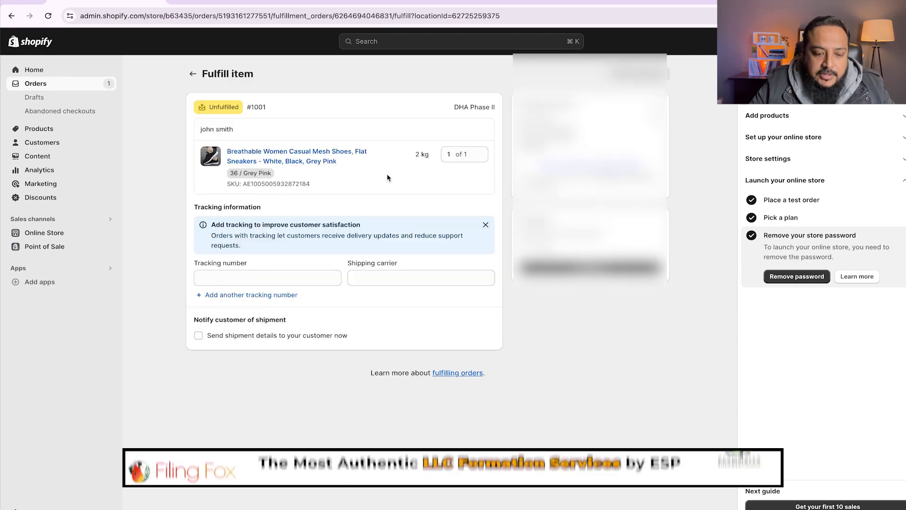
click(290, 278)
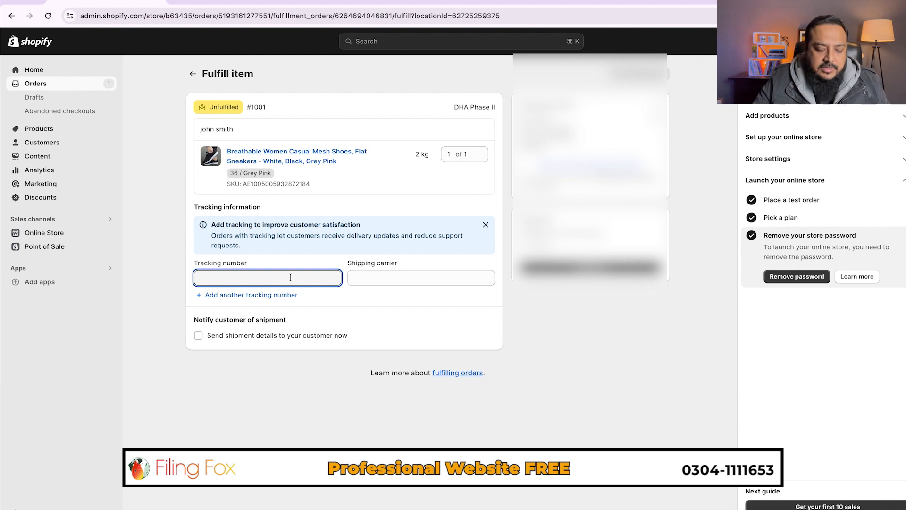
text(TCS123123)
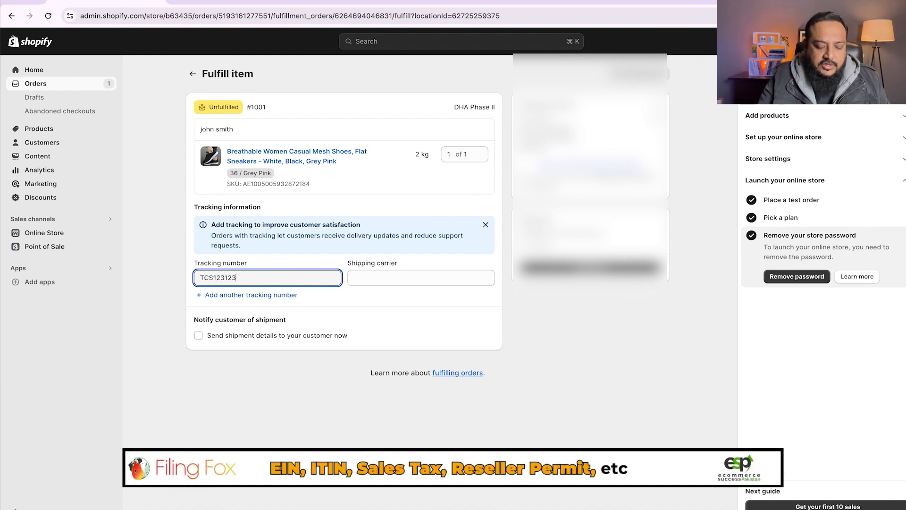
click(401, 276)
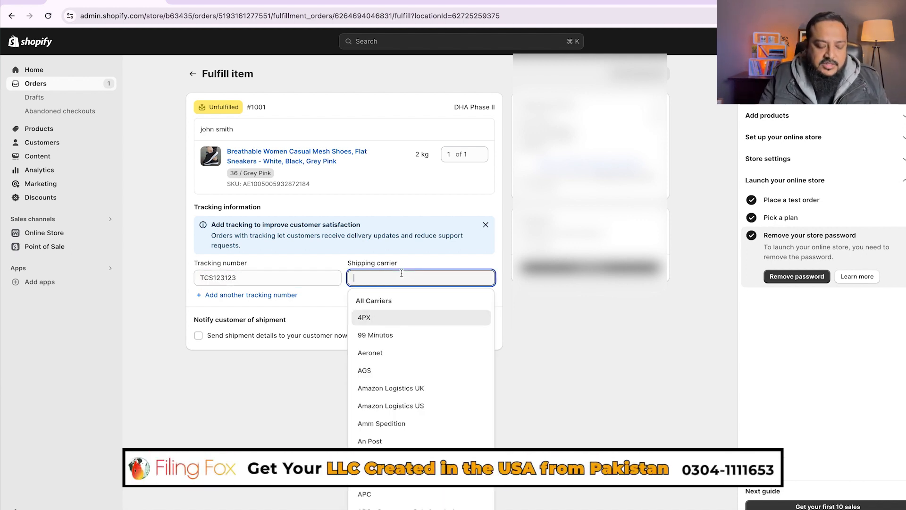
text(TCS)
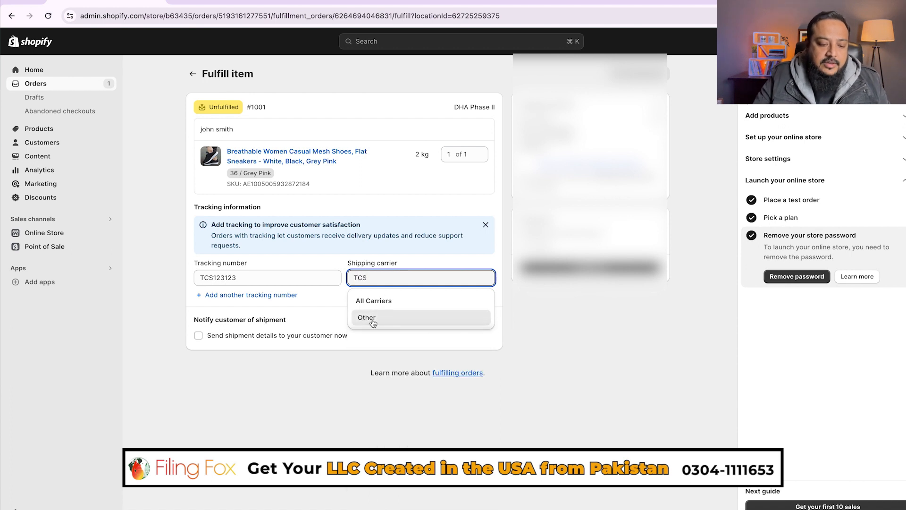
click(371, 320)
click(290, 315)
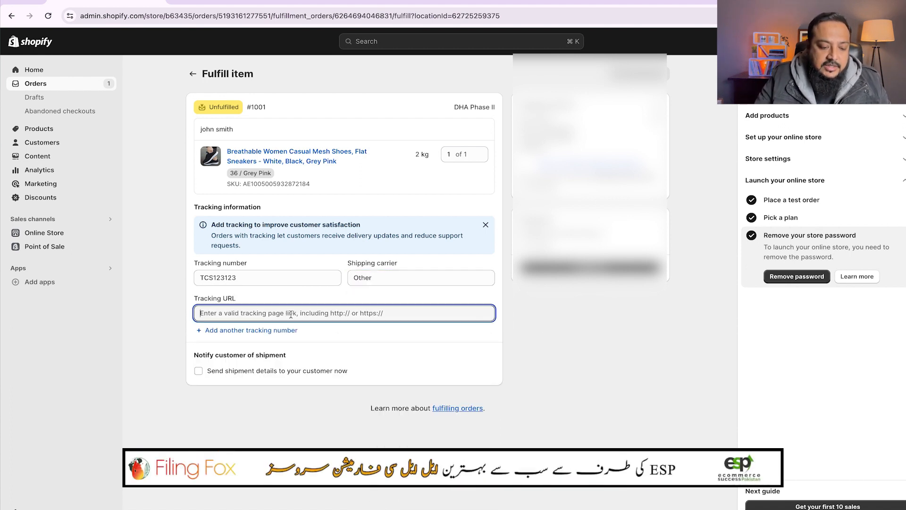
text(tcs.com.pk)
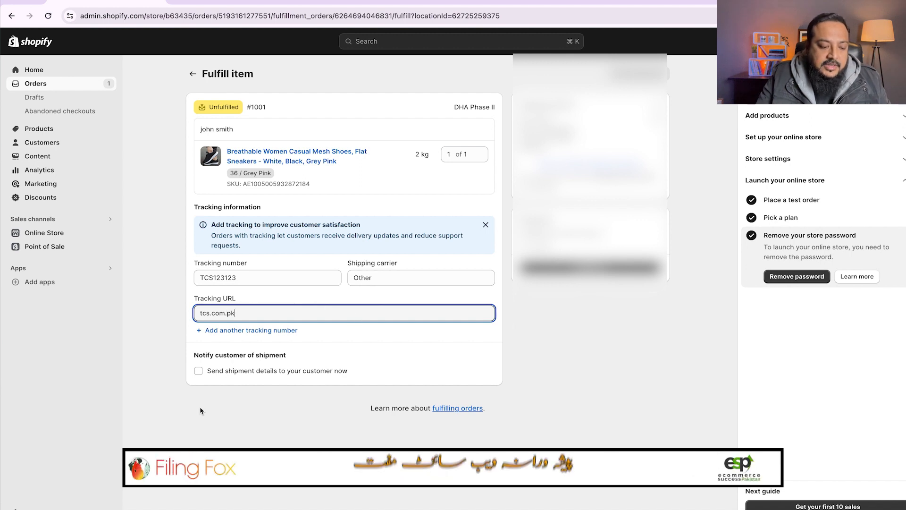
click(209, 372)
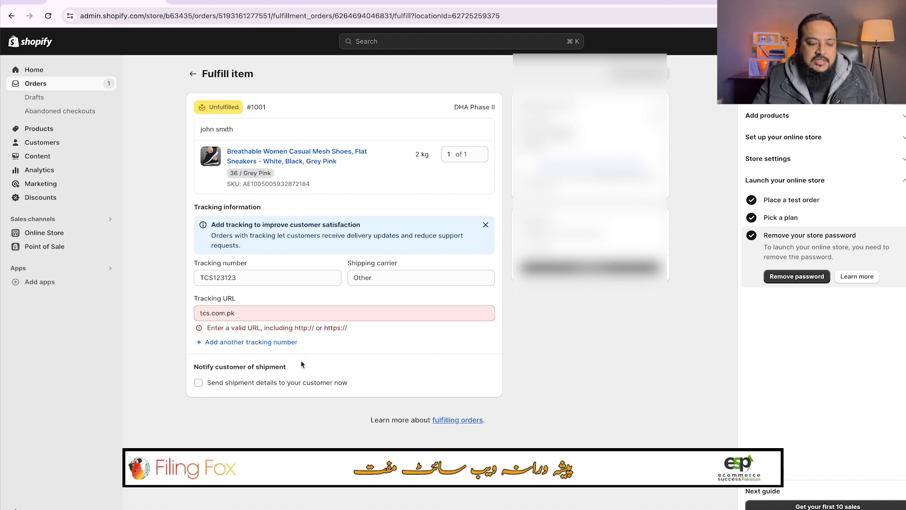
click(248, 309)
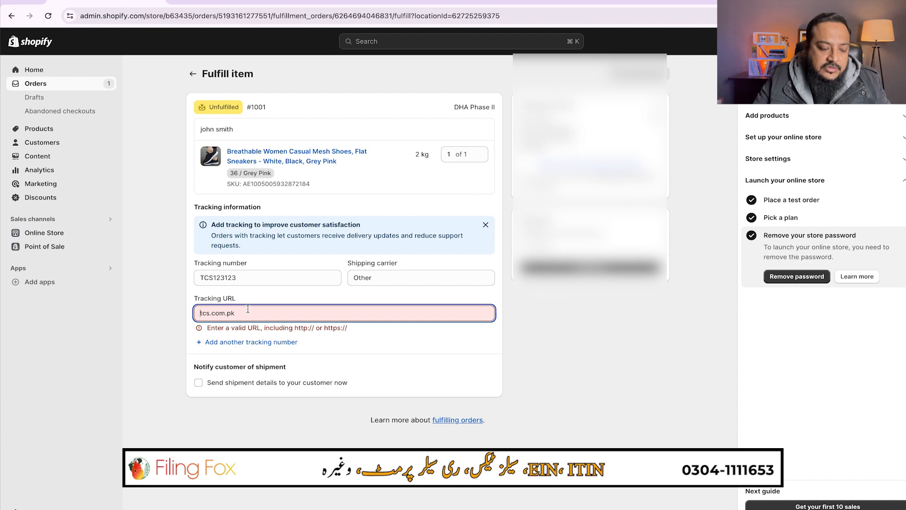
text(https://)
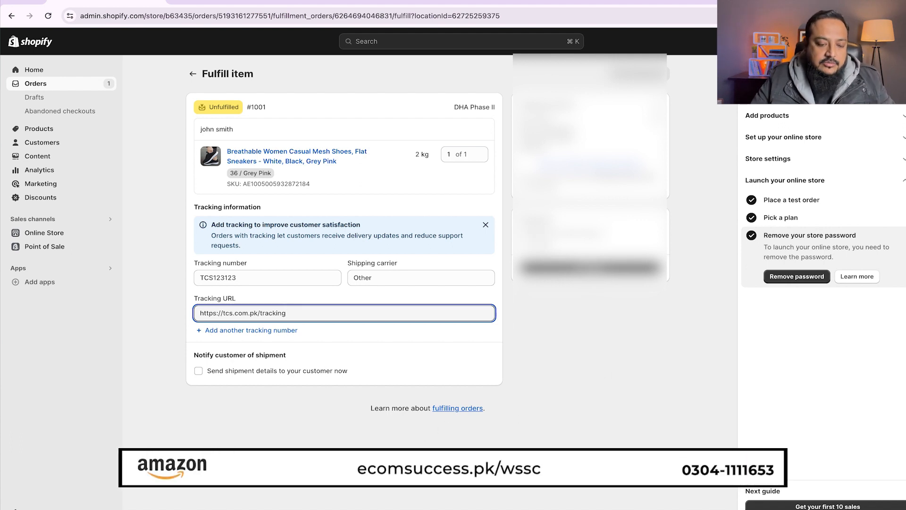
click(583, 234)
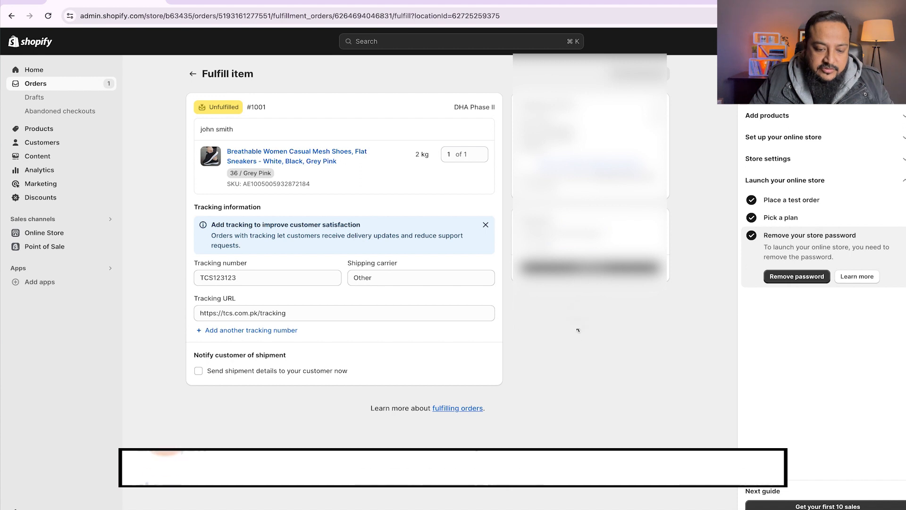
- Fulfill order #1001 with its TCS tracking details, then confirm the orders list shows the Tracking added status
click(590, 268)
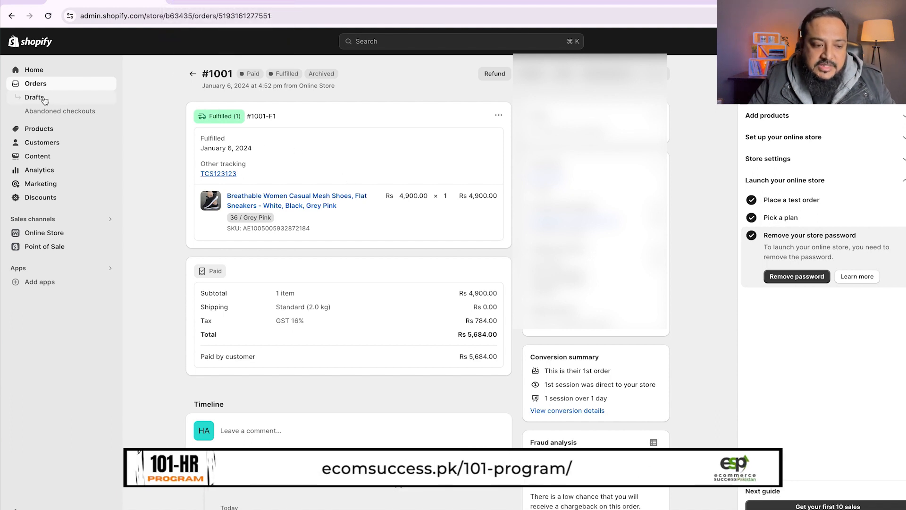
click(34, 85)
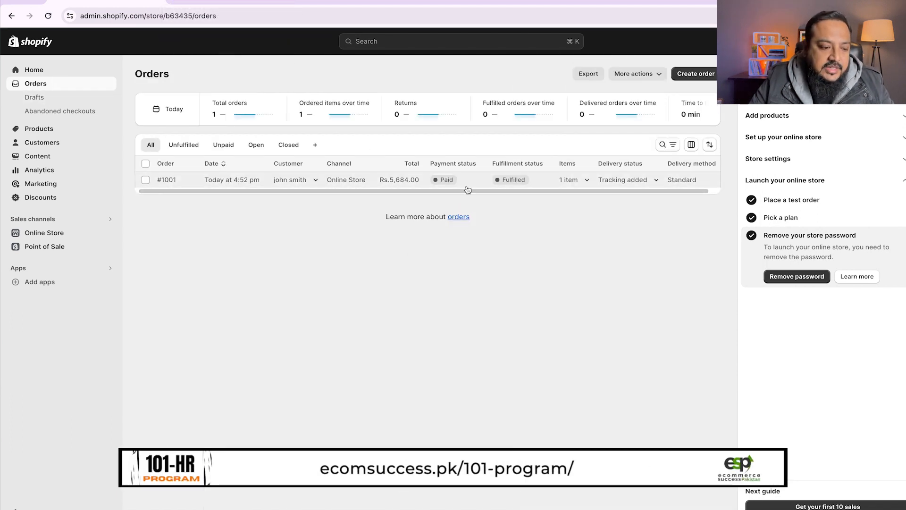
drag(627, 192, 664, 194)
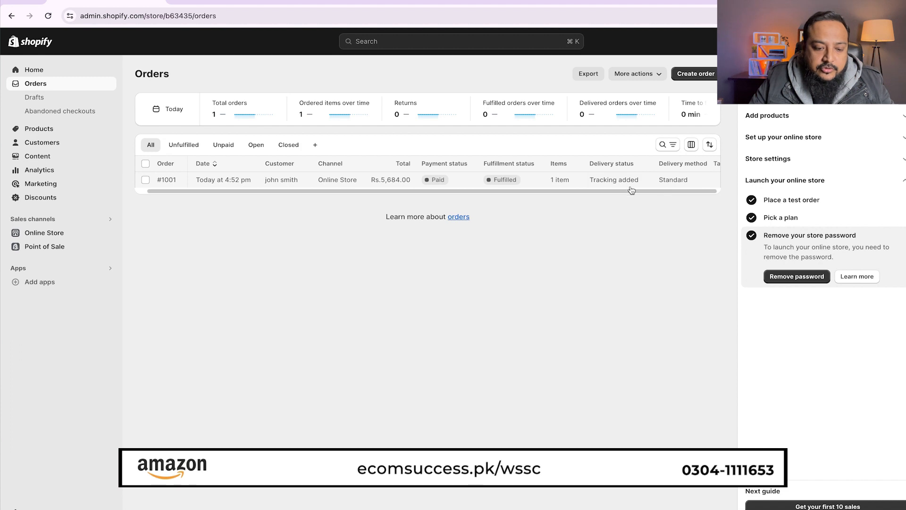
click(648, 183)
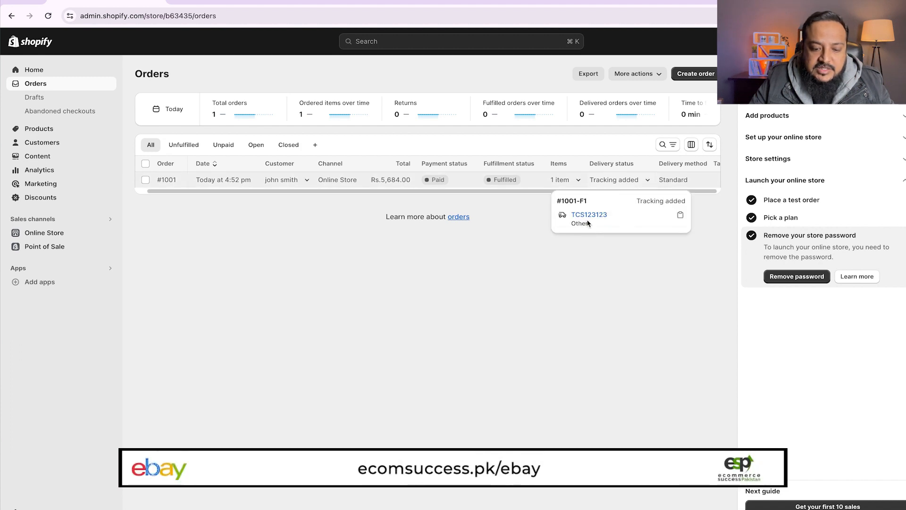
click(715, 203)
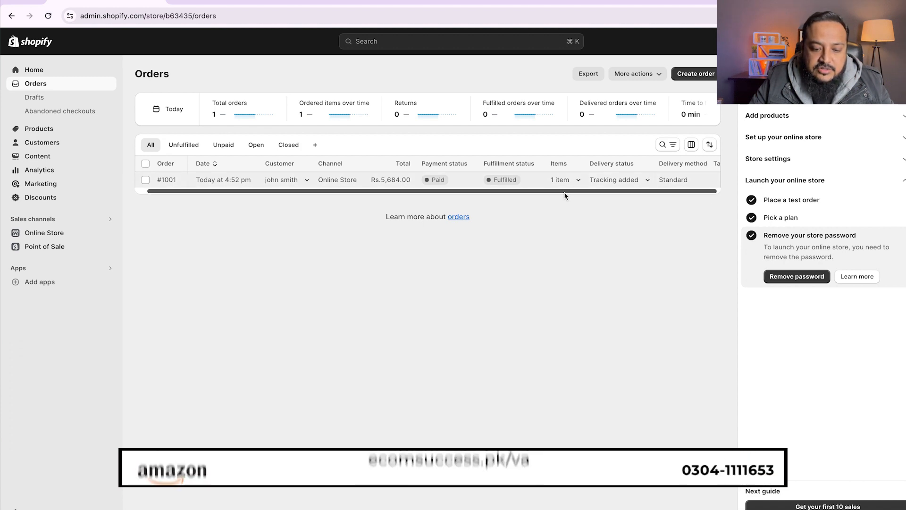
drag(593, 192, 409, 207)
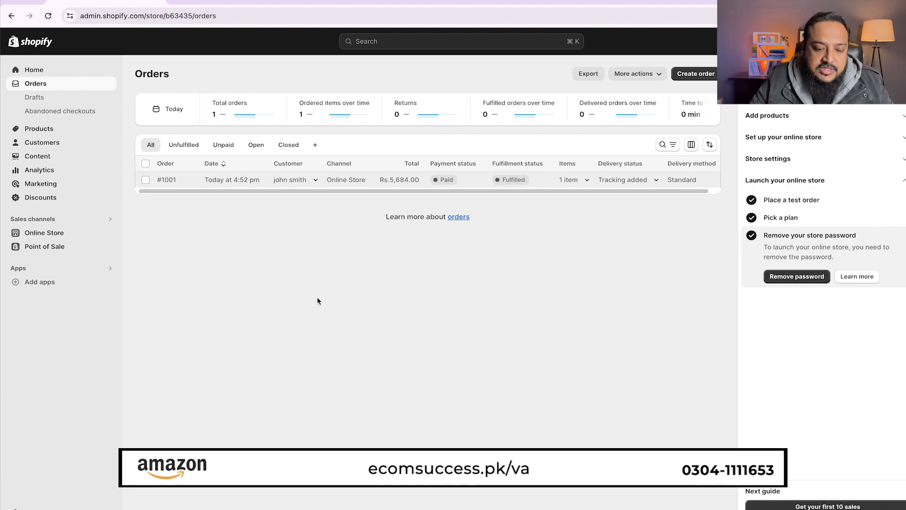